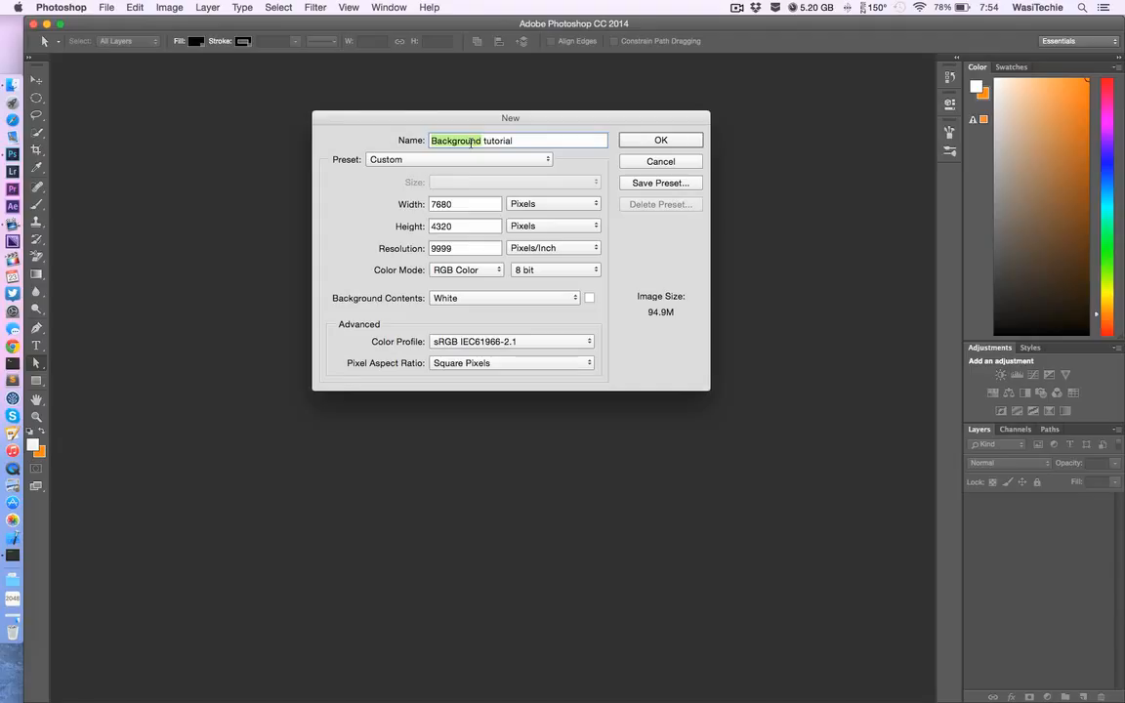
Step: Create a new document named "Opacity tutorial" at 7680 × 4320 pixels, 9999 pixels/inch, with white background contents
type("Opacity")
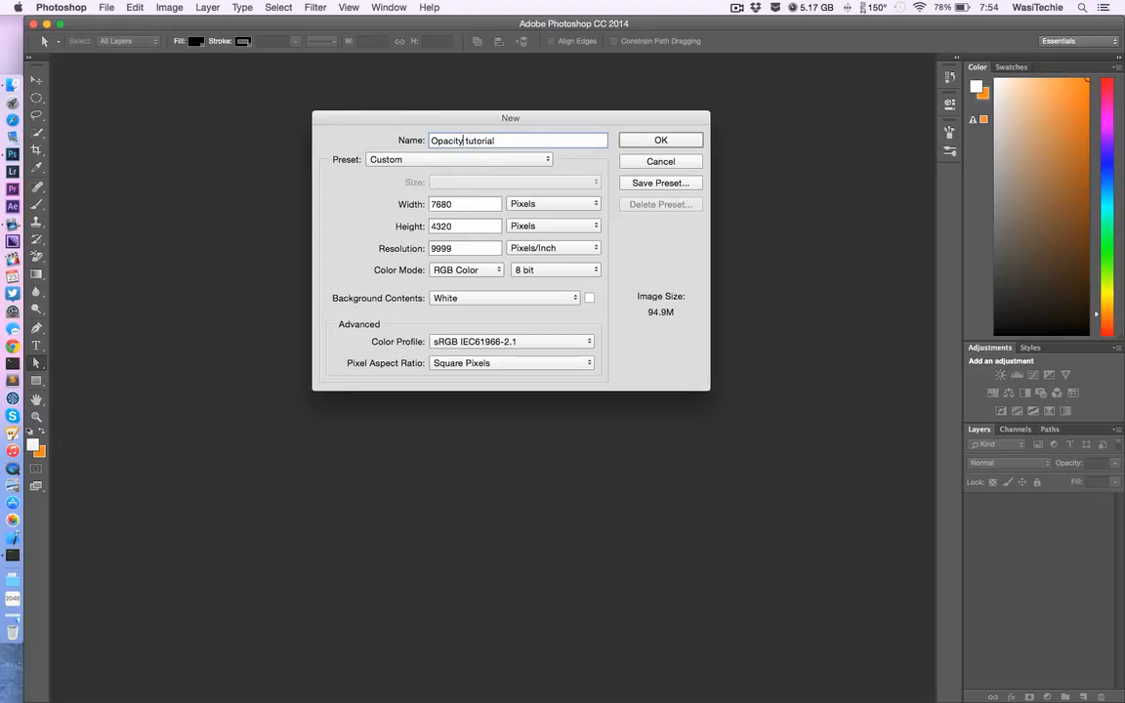
key("Tab")
key("Tab")
key("shift+Tab")
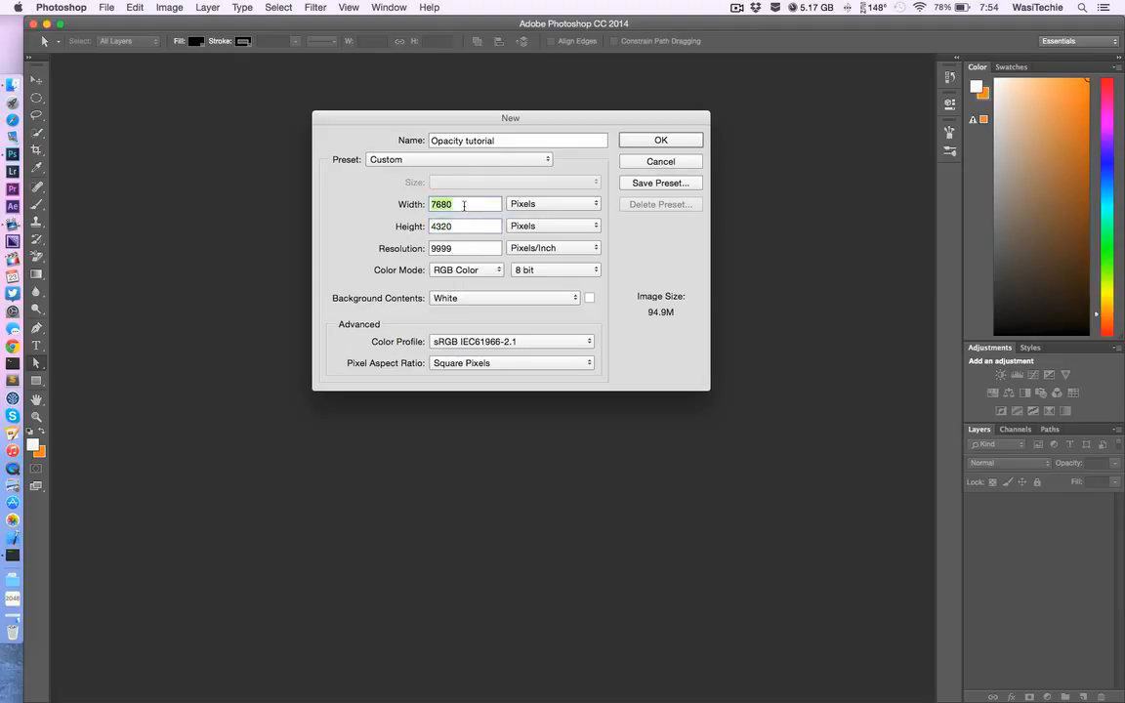
key("Tab")
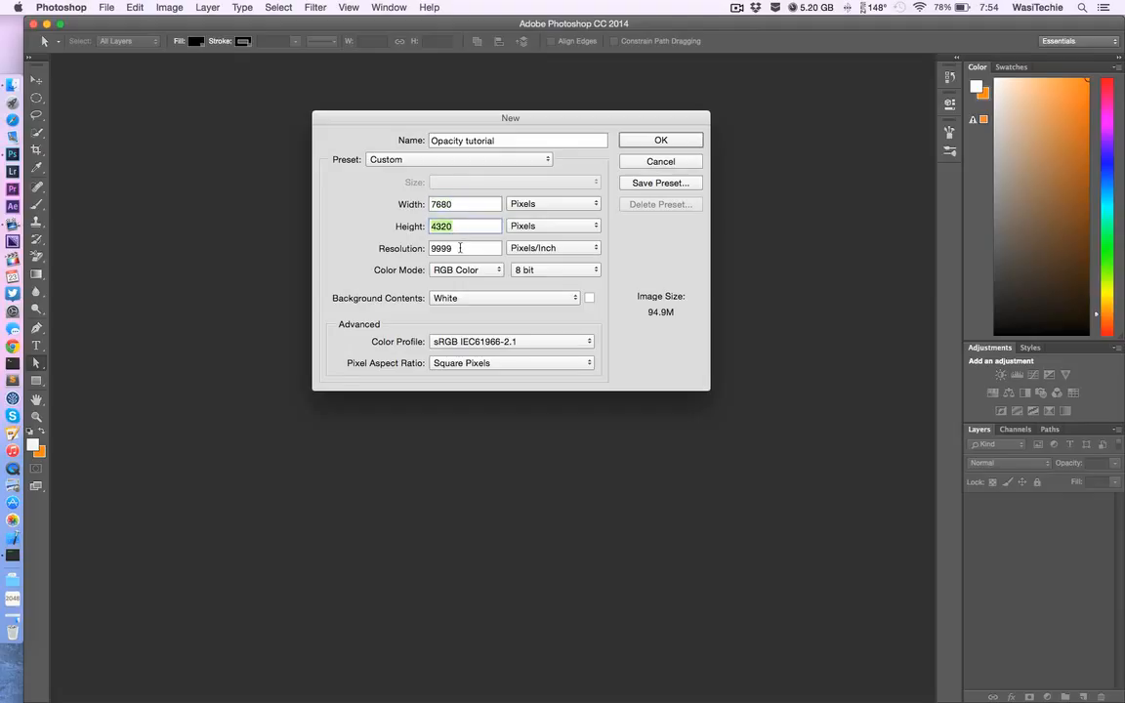
key("Tab")
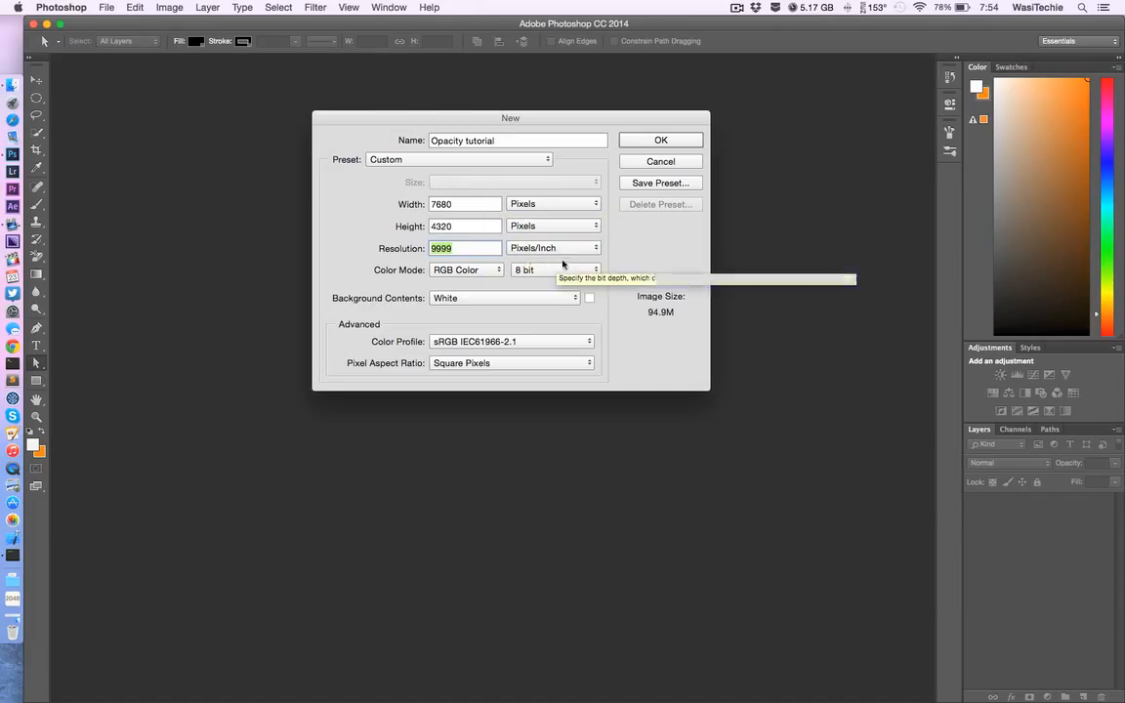
left_click(646, 140)
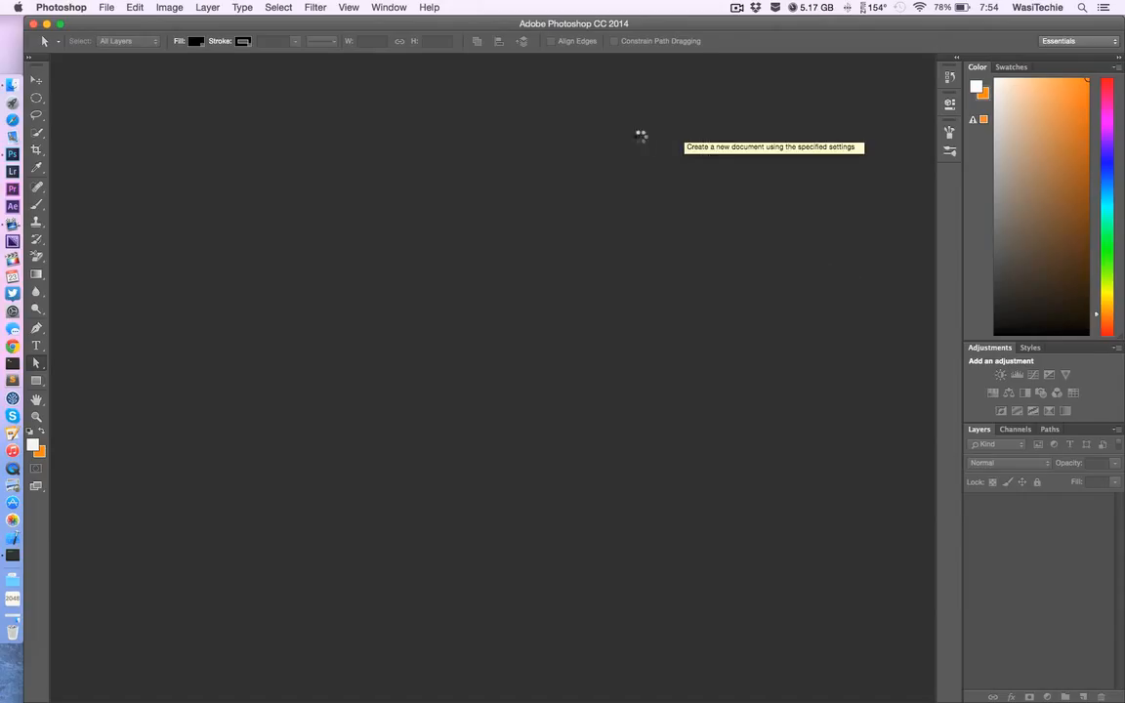
Step: Place the "Yosemite 4" image into the document so it covers the whole canvas
key("super+minus")
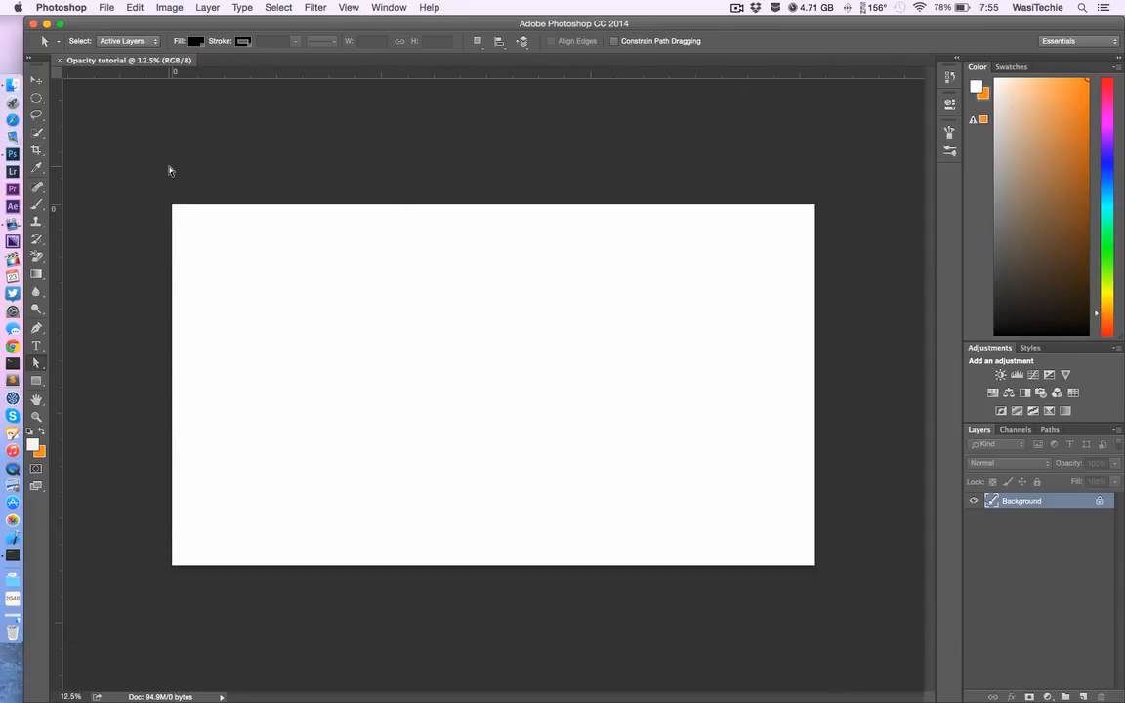
scroll(757, 2, "down", 3)
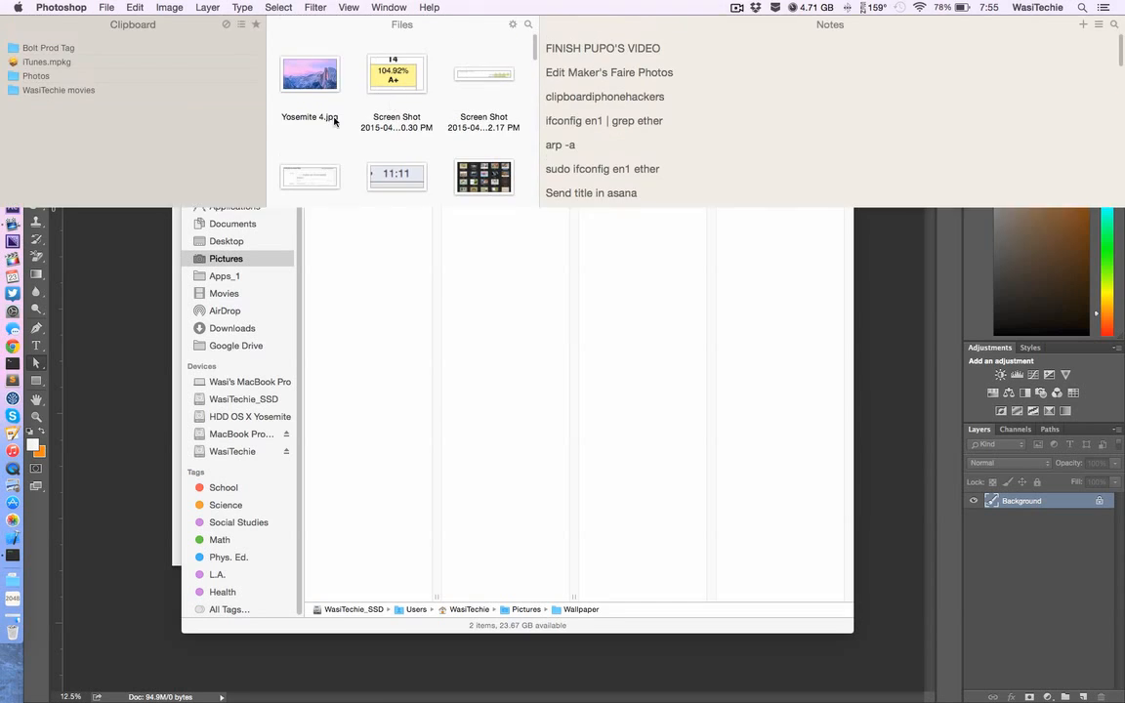
left_click(314, 86)
left_click_drag(314, 86, 146, 391)
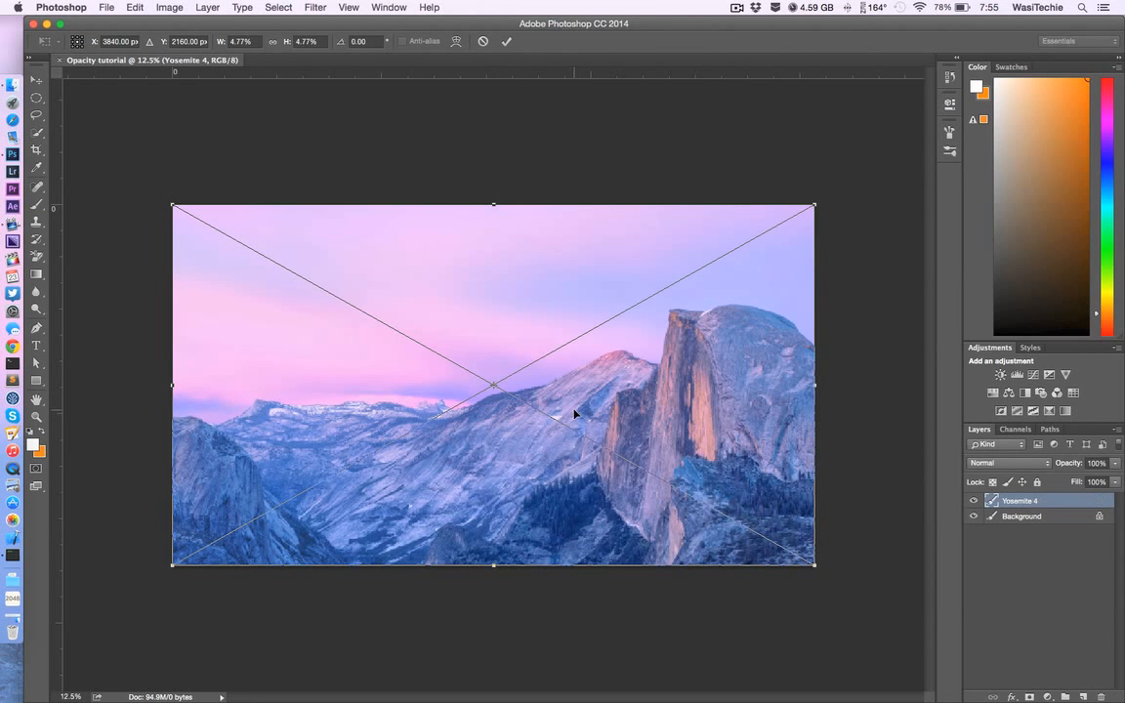
key("Return")
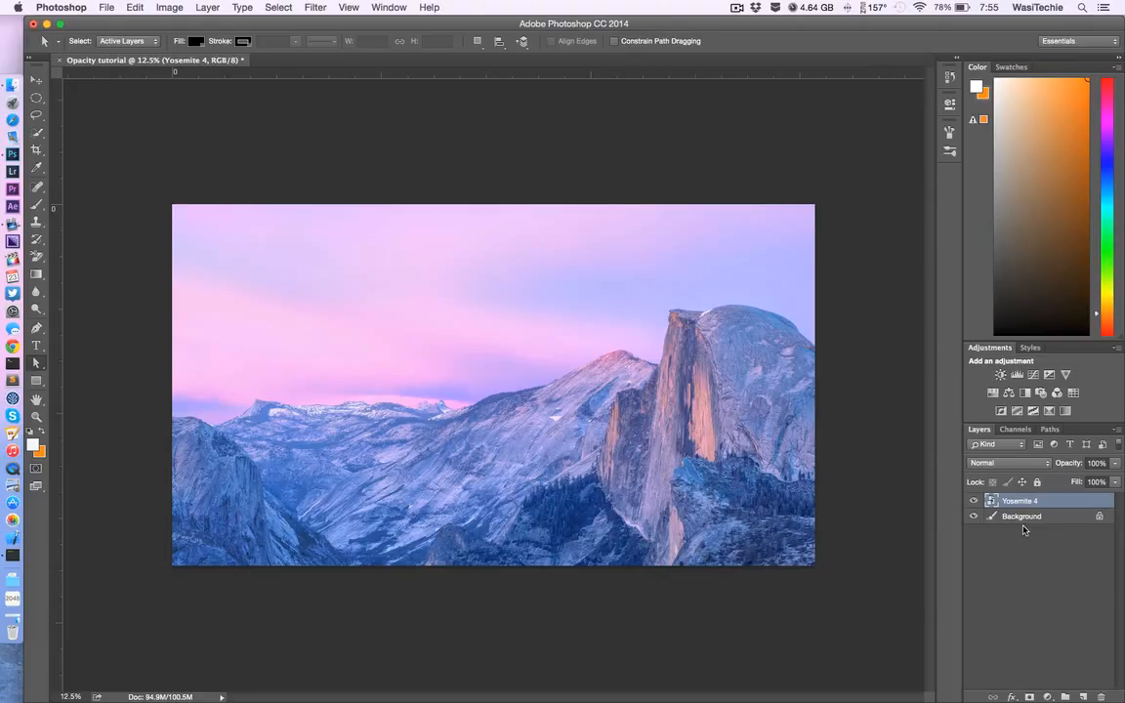
Step: Add a text layer reading "Snazzy Opacity" over the mountain image
left_click(36, 346)
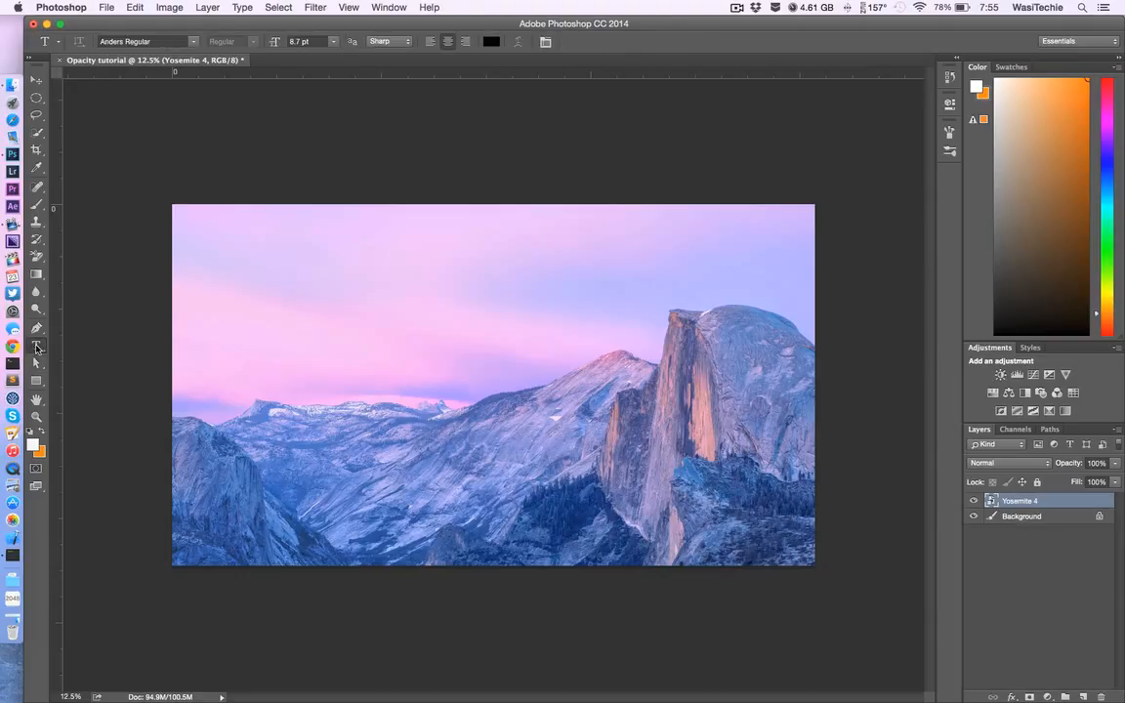
left_click(300, 389)
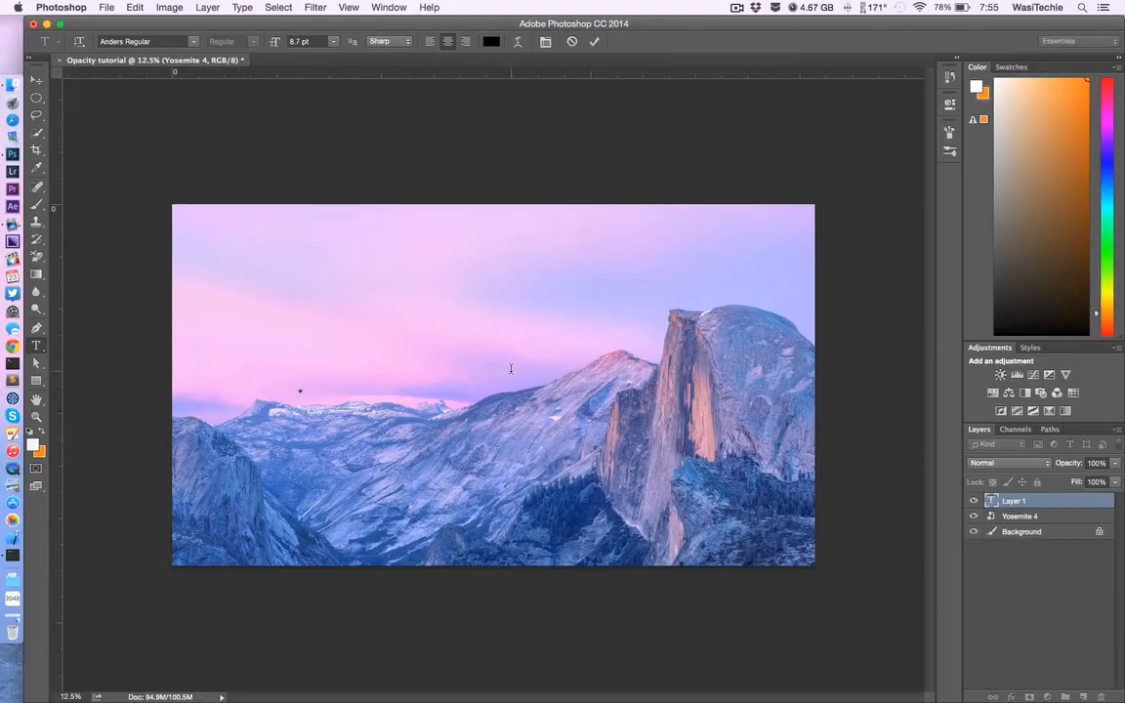
type("SNAZY")
key("Left")
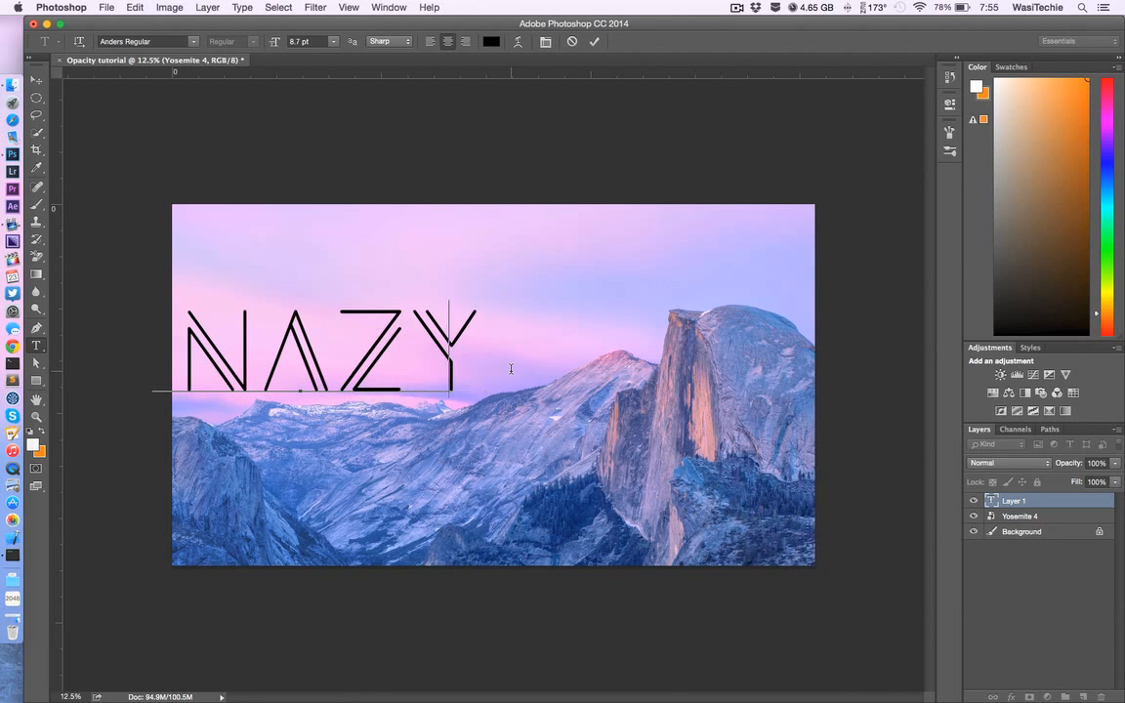
type("Z")
key("Right")
type("P")
key("BackSpace")
type("OPAITY")
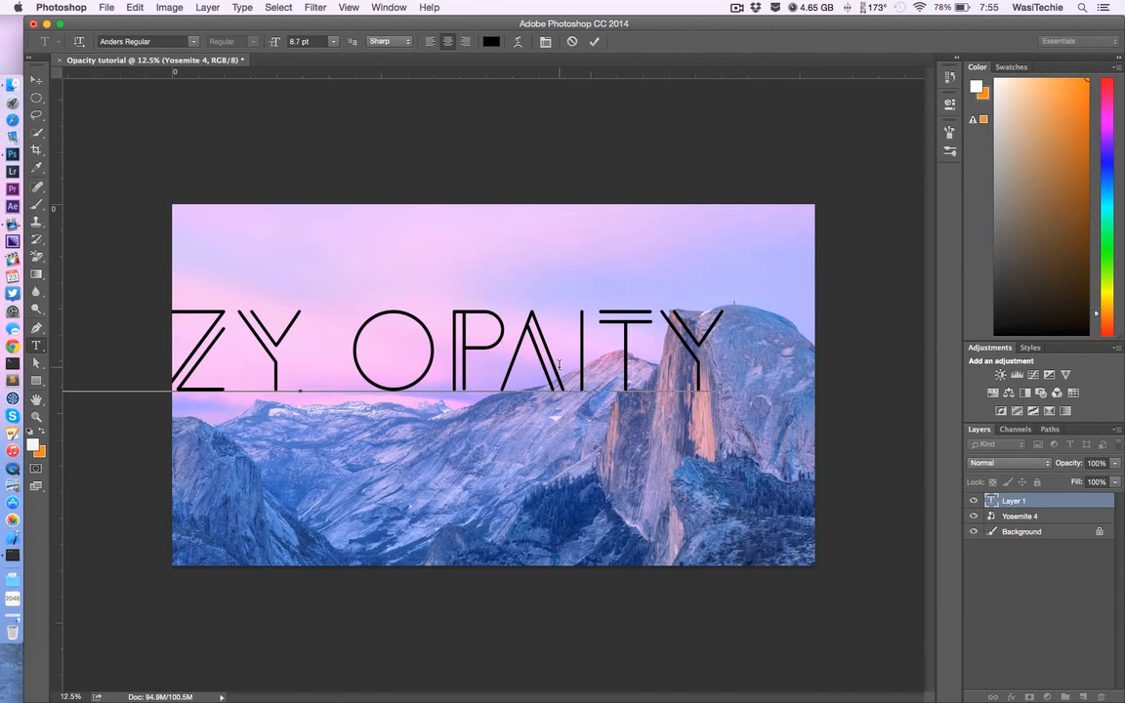
left_click(565, 367)
type("C")
Step: Change the font of the whole "Snazzy Opacity" text to Metropolis 1920 Regular
key("cmd+a")
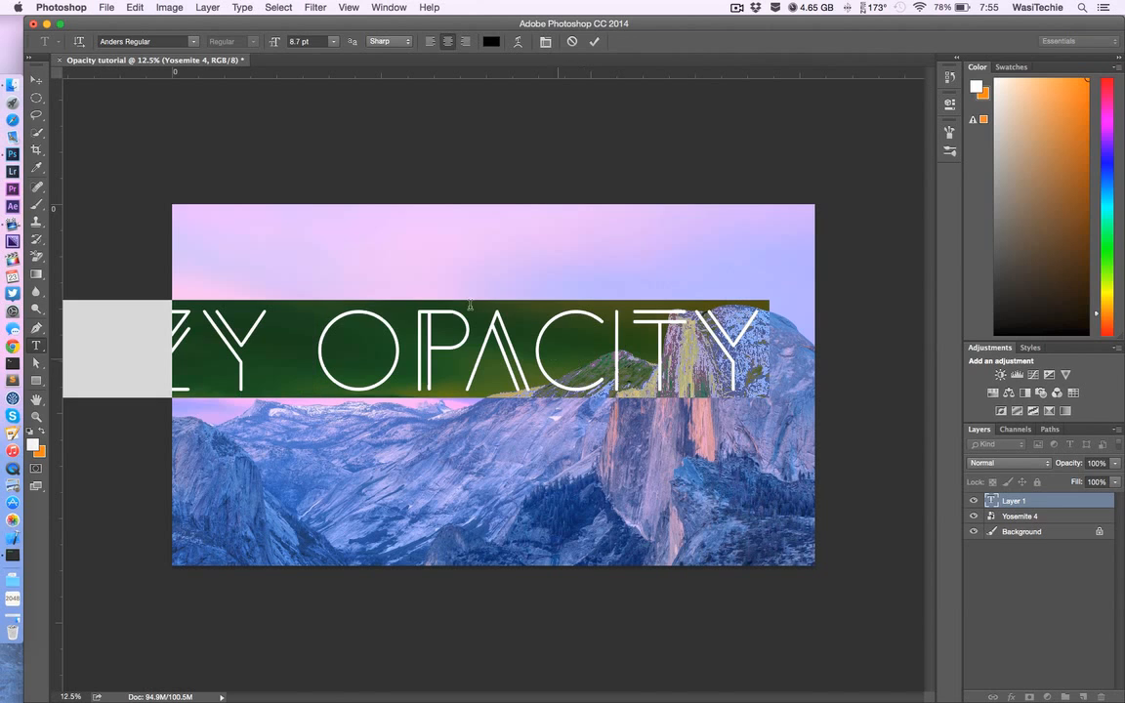
left_click(115, 42)
type("1920")
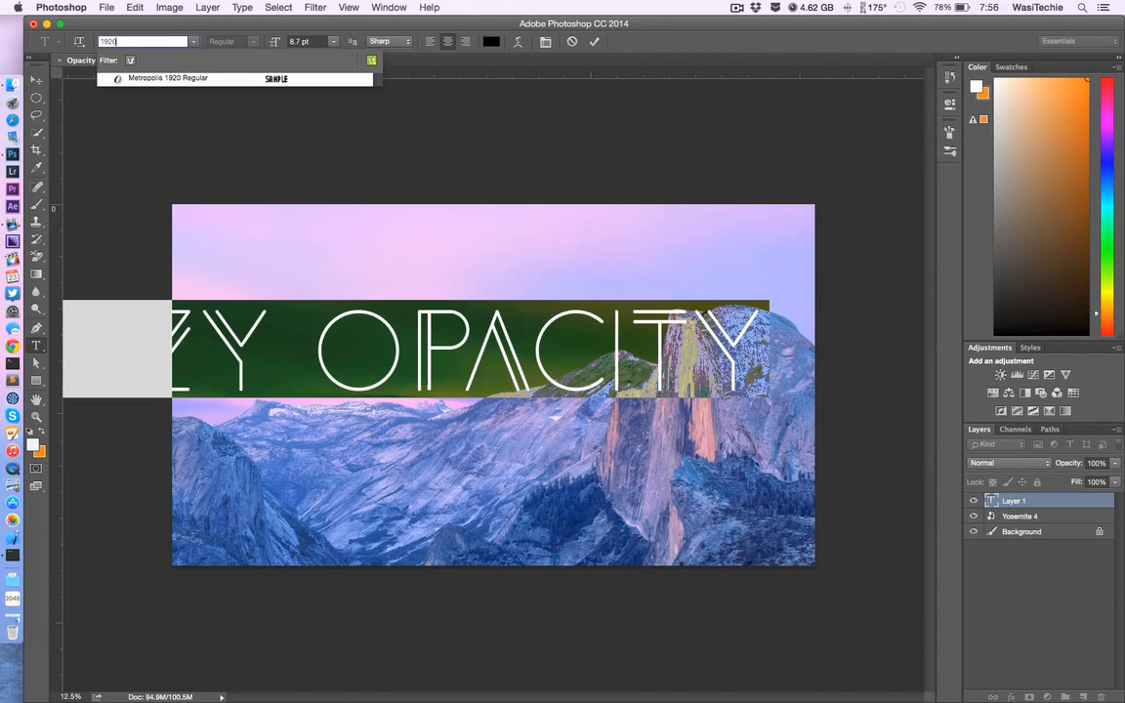
key("Return")
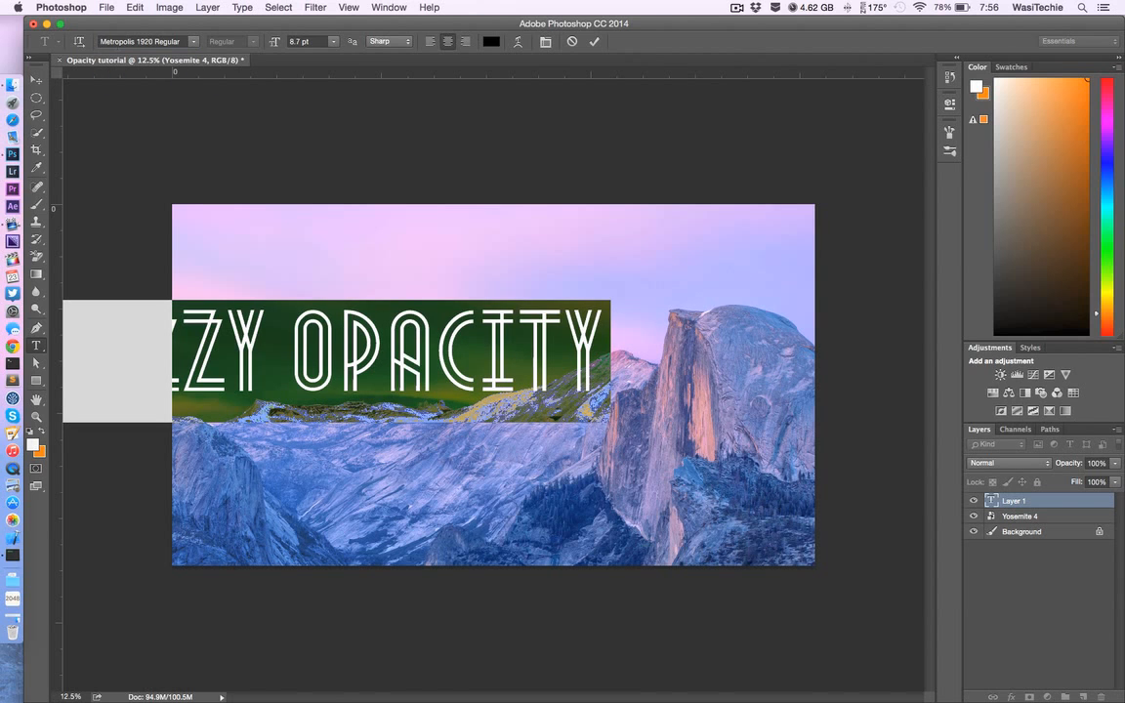
key("cmd+h")
Step: Scale the "Snazzy Opacity" text proportionally to about 71% and position it near the centre of the canvas
left_click(36, 80)
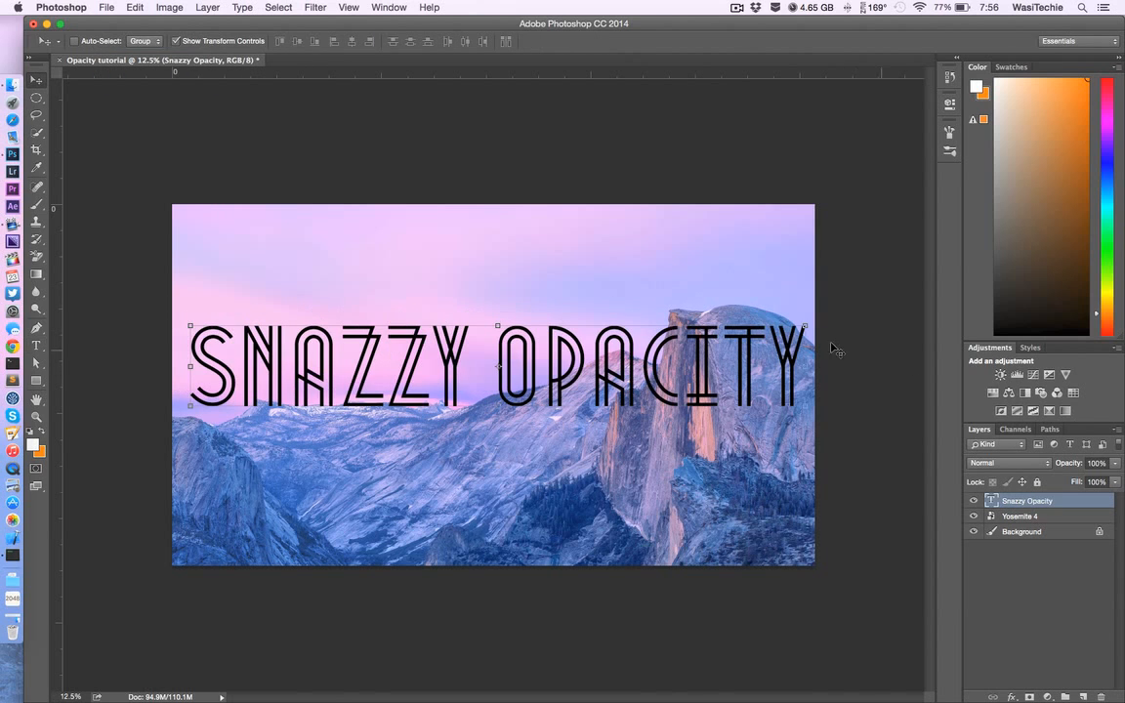
key("super+t")
left_click_drag(694, 356, 465, 373)
left_click_drag(380, 367, 622, 360)
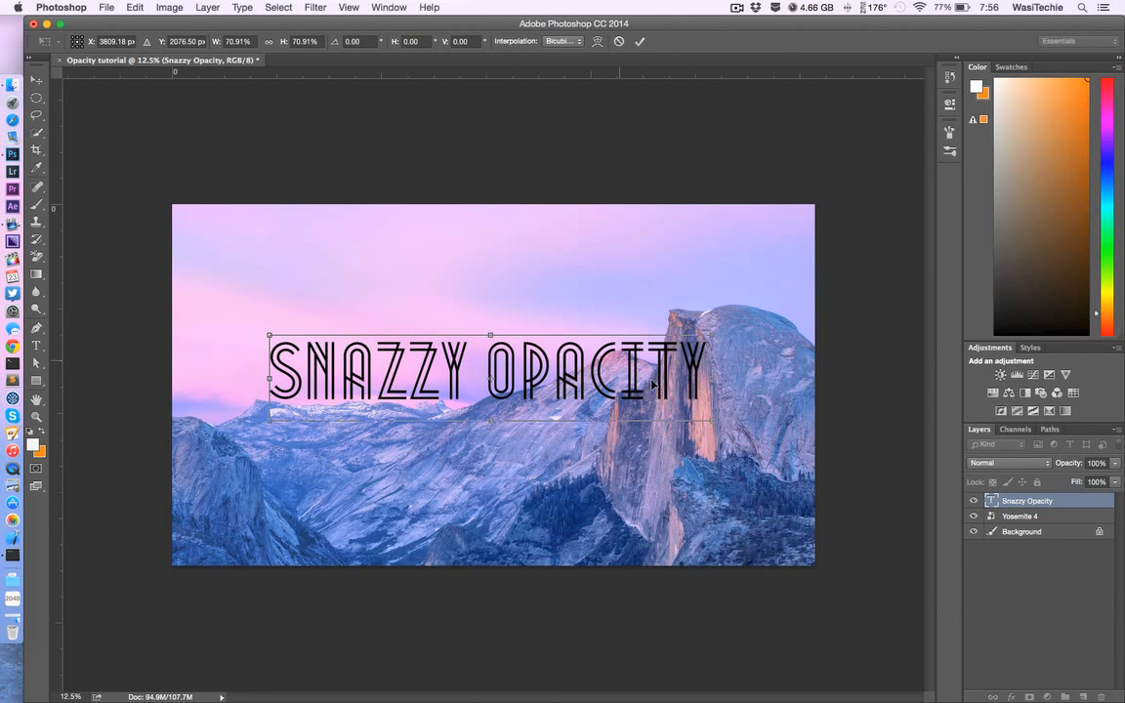
left_click(36, 346)
left_click(689, 246)
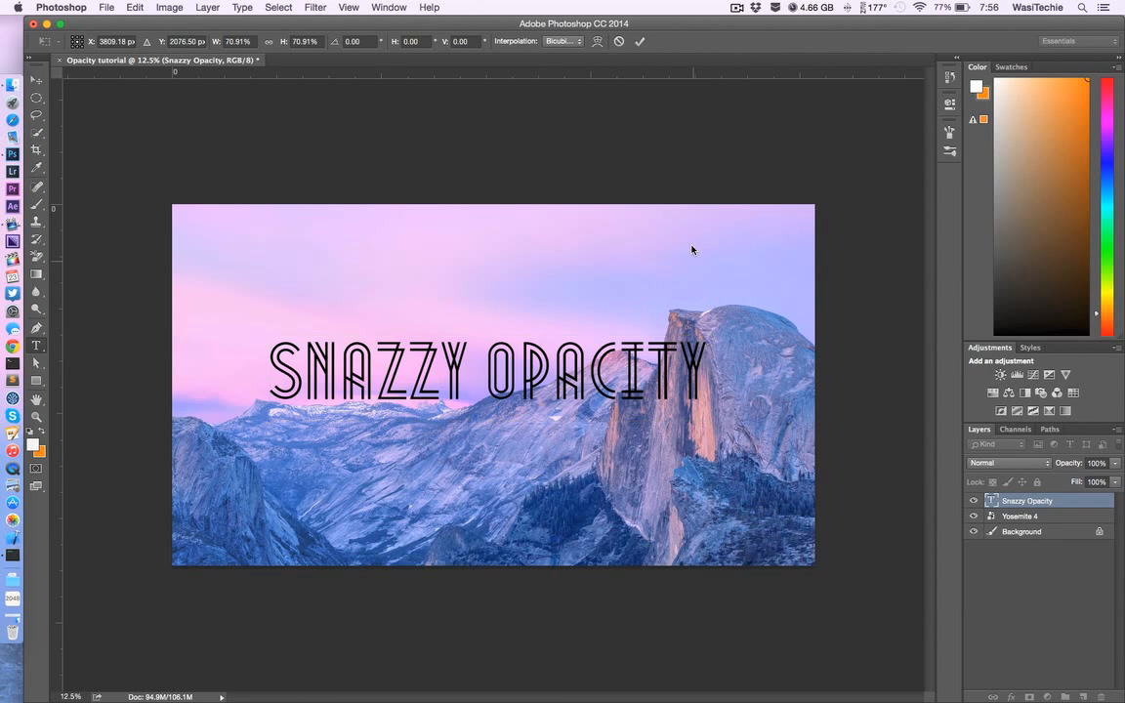
left_click(36, 362)
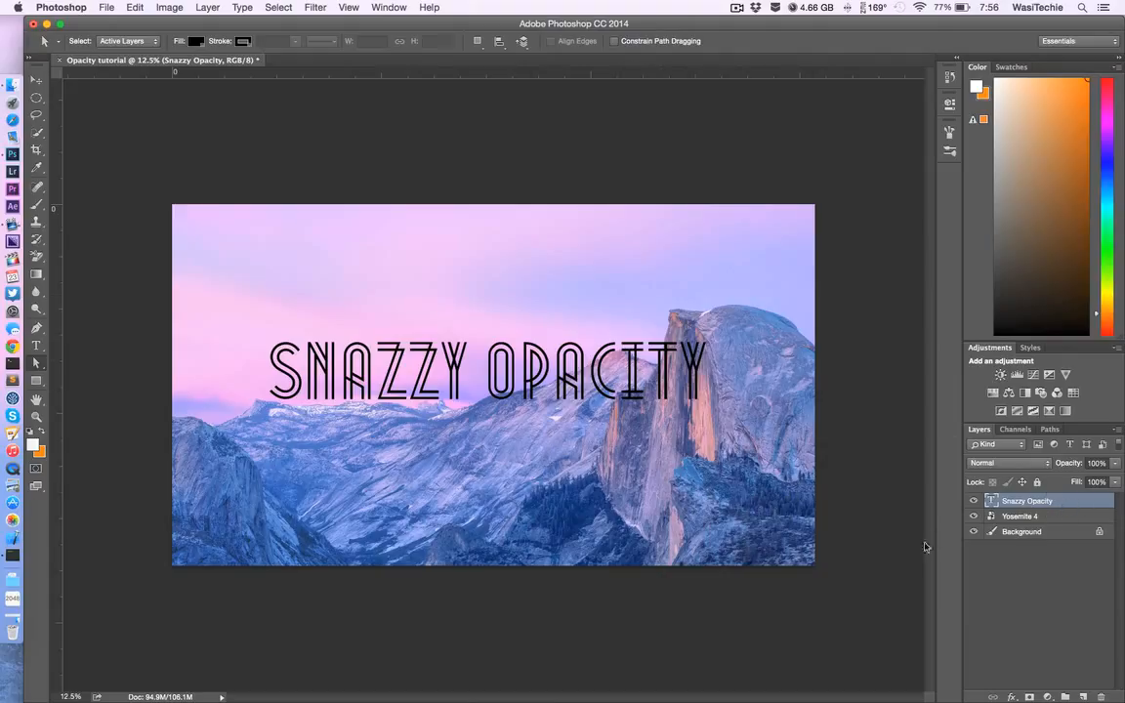
Step: Add a new layer above all others and fill it with white at 75% opacity
left_click(1063, 635)
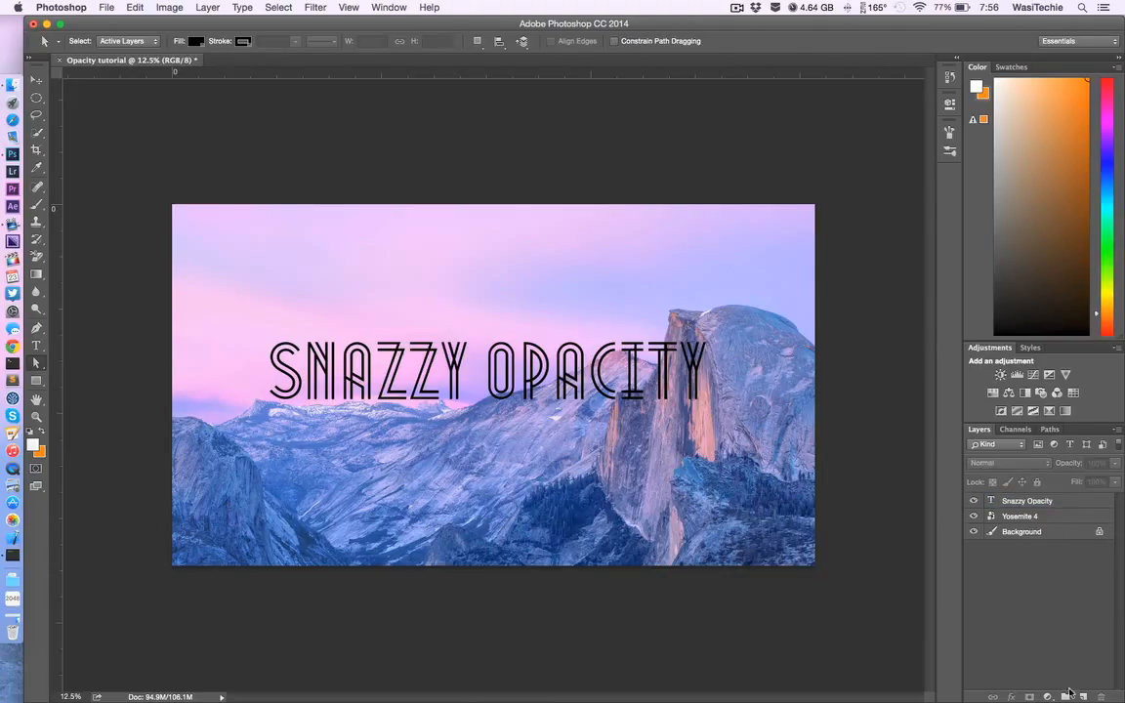
key("super+shift+alt+n")
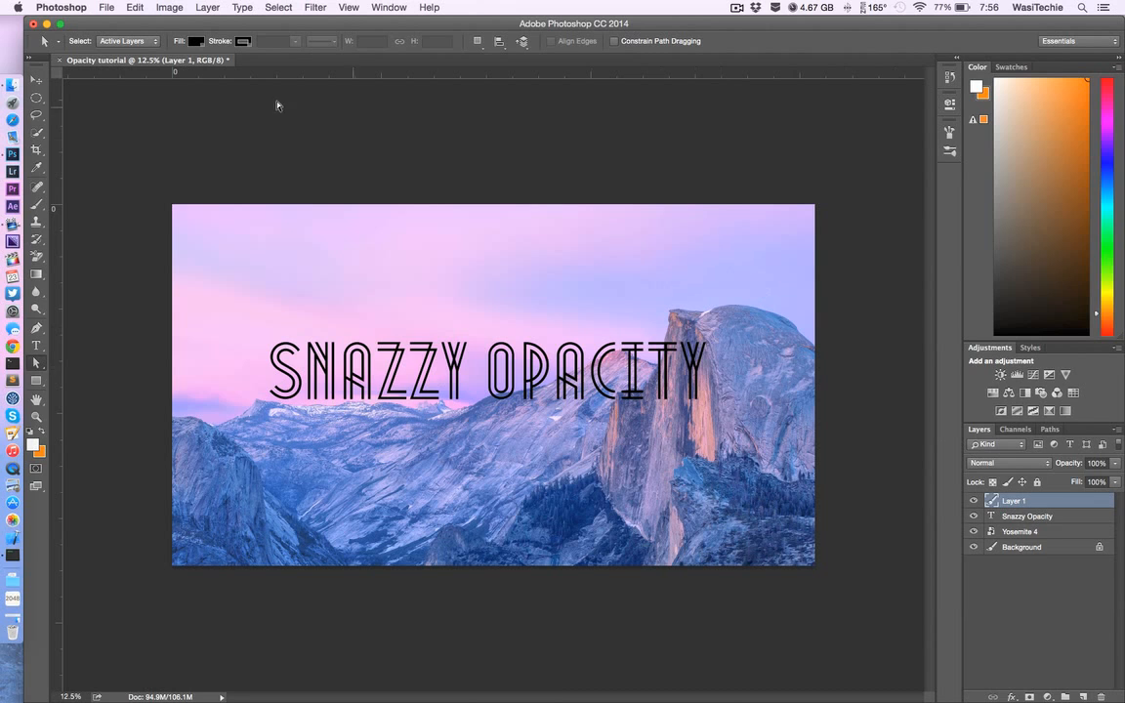
left_click(136, 7)
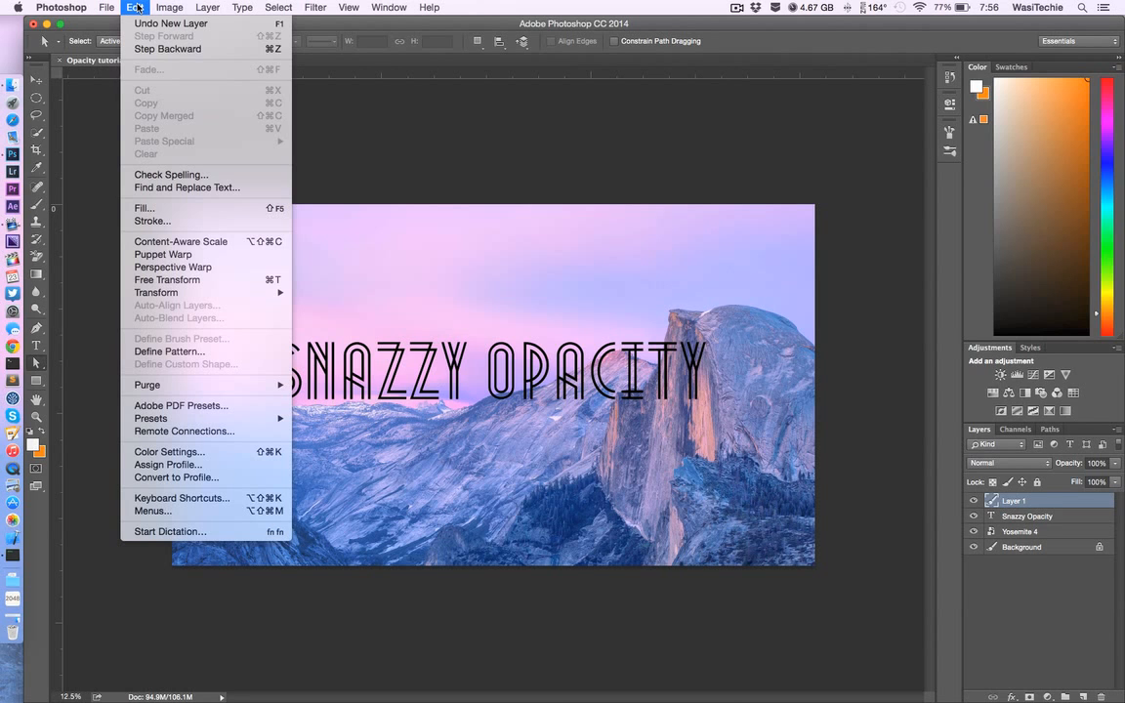
left_click(146, 208)
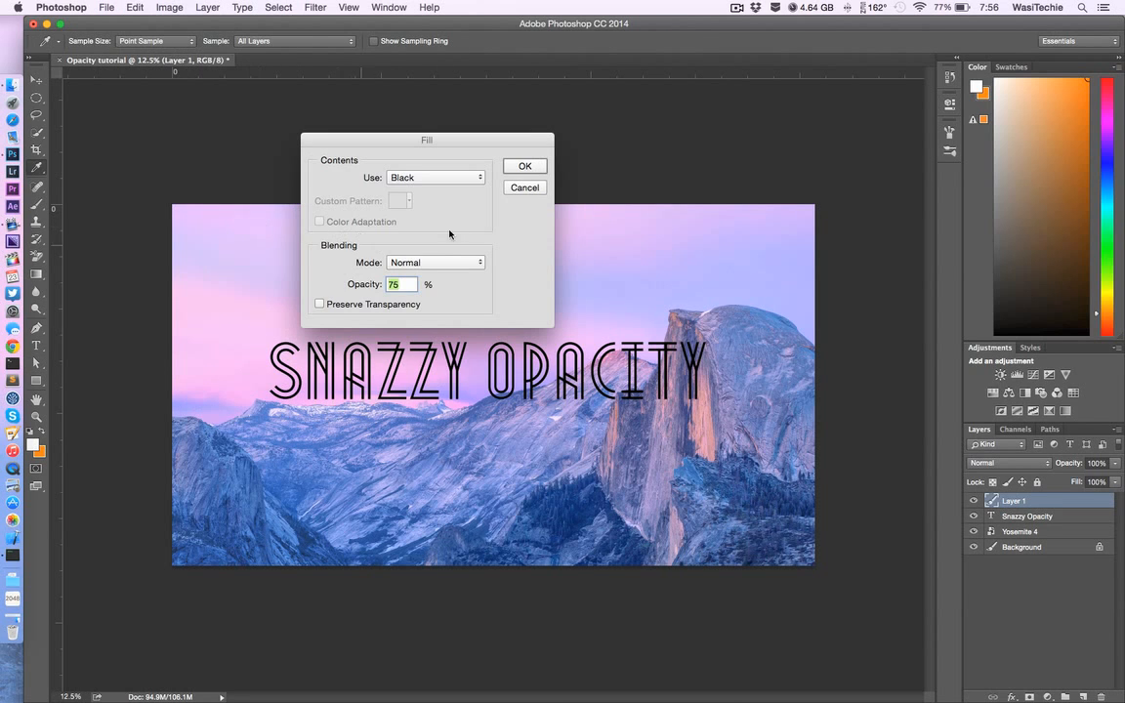
left_click(421, 178)
left_click(417, 192)
type("75")
left_click_drag(410, 284, 341, 284)
left_click(525, 168)
key("a")
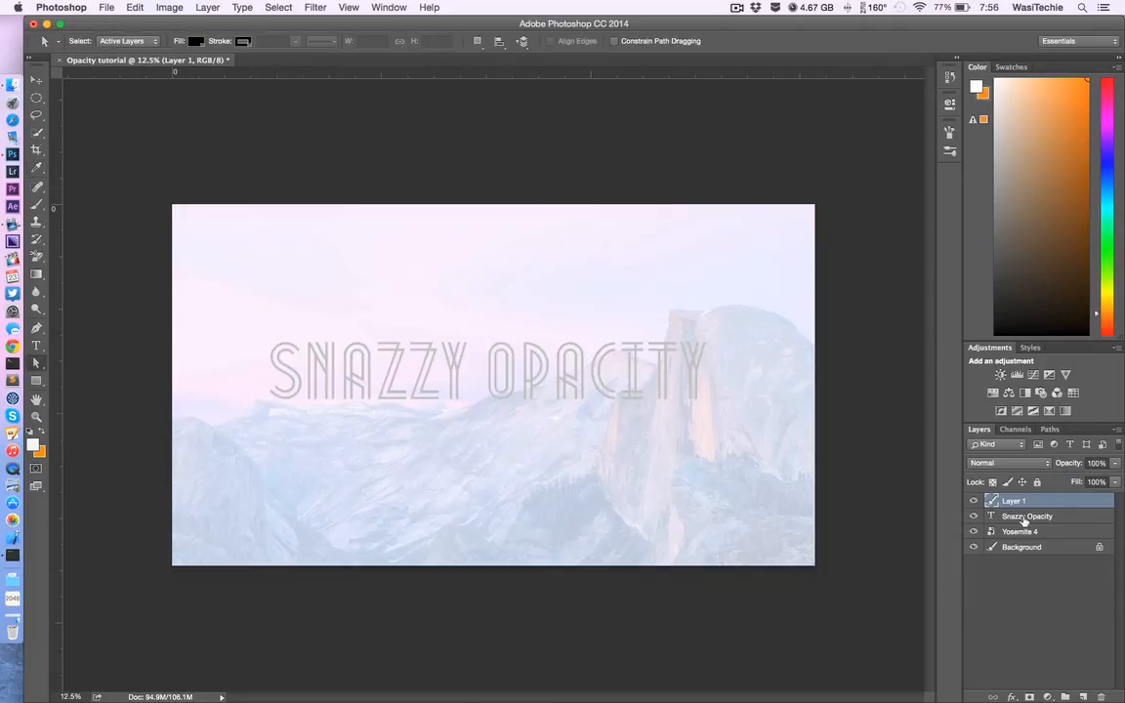
Step: Move the "Snazzy Opacity" text layer above the white fill layer
left_click(1021, 510)
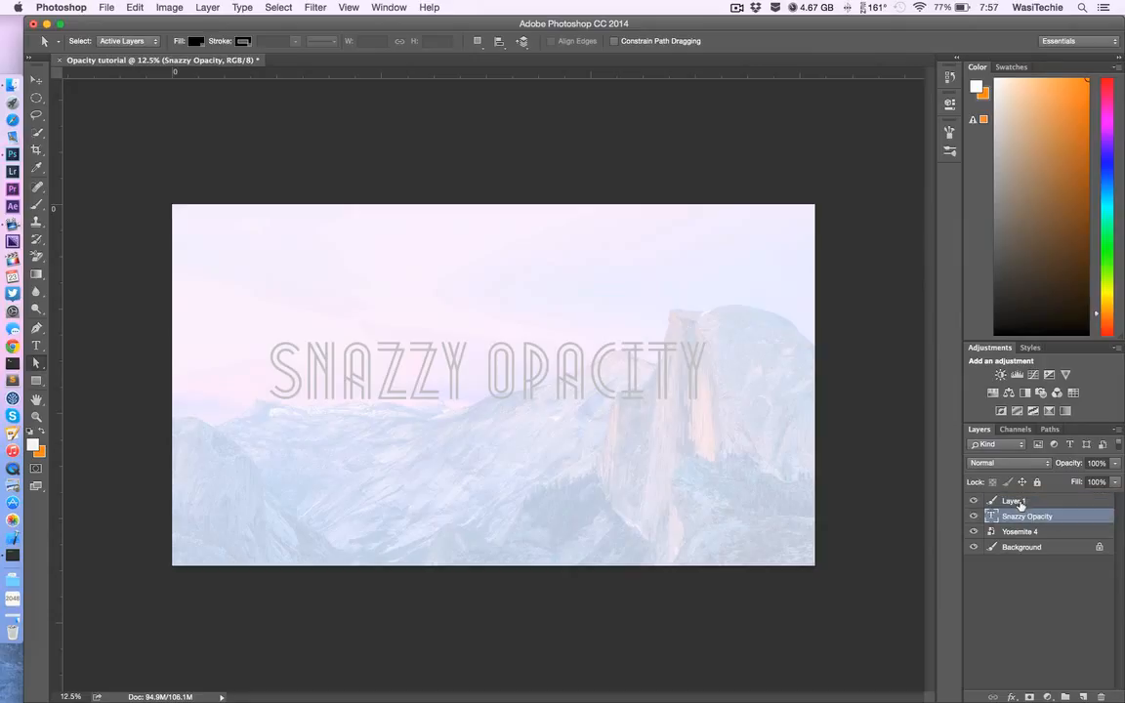
left_click(1043, 577)
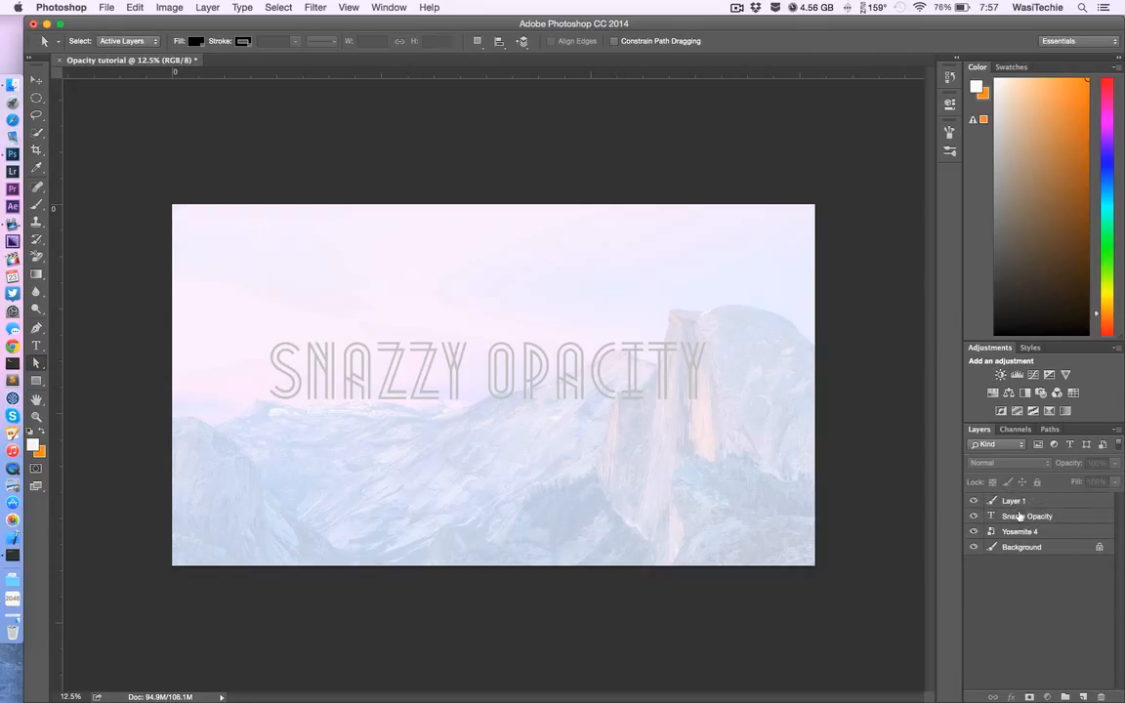
left_click_drag(1020, 516, 1016, 496)
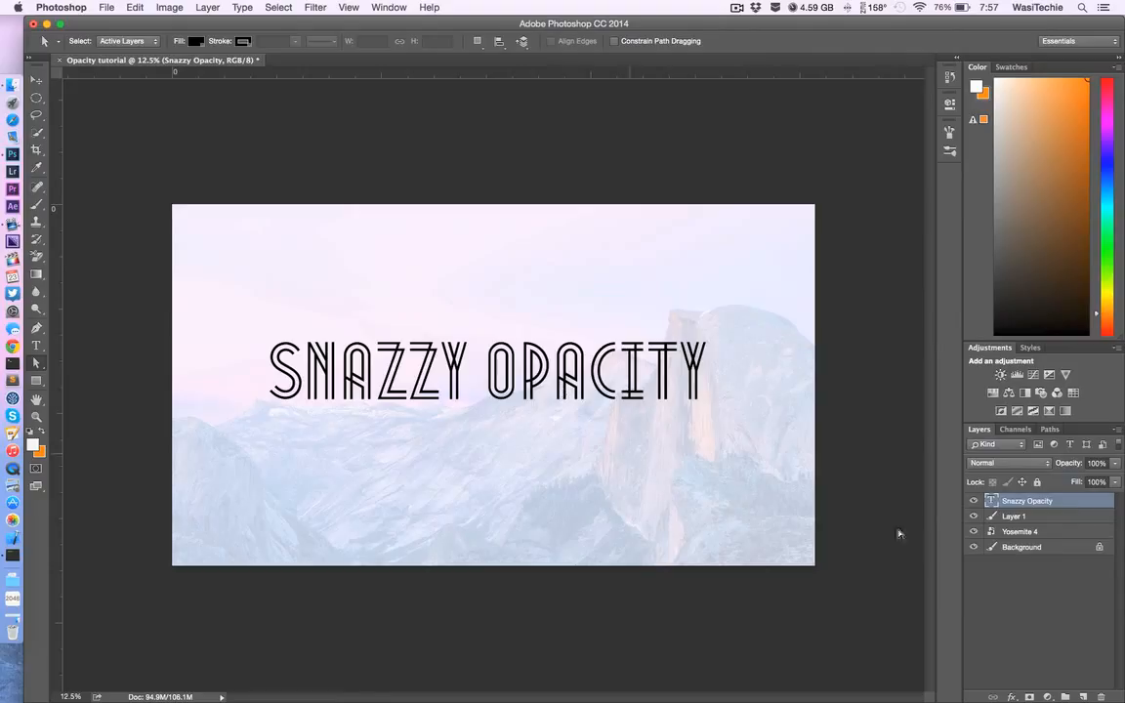
Step: Group the "Snazzy Opacity" text layer with the white fill layer and expand the group
left_click(1034, 578)
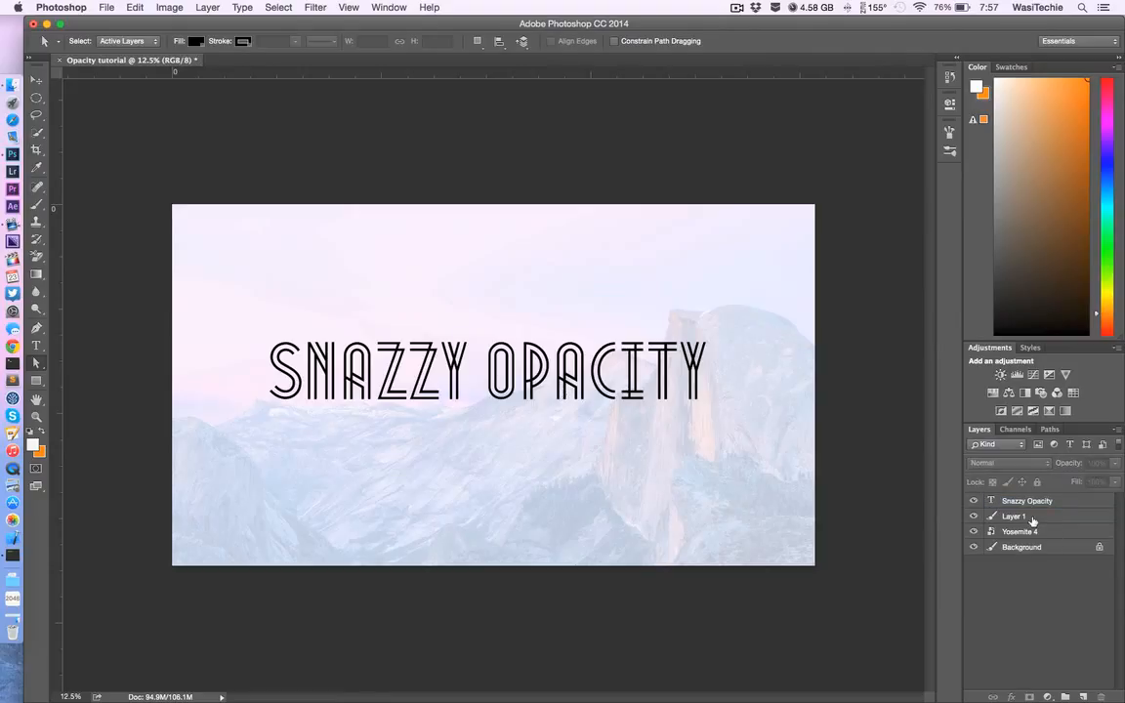
left_click(1034, 519)
left_click(1035, 501, "shift")
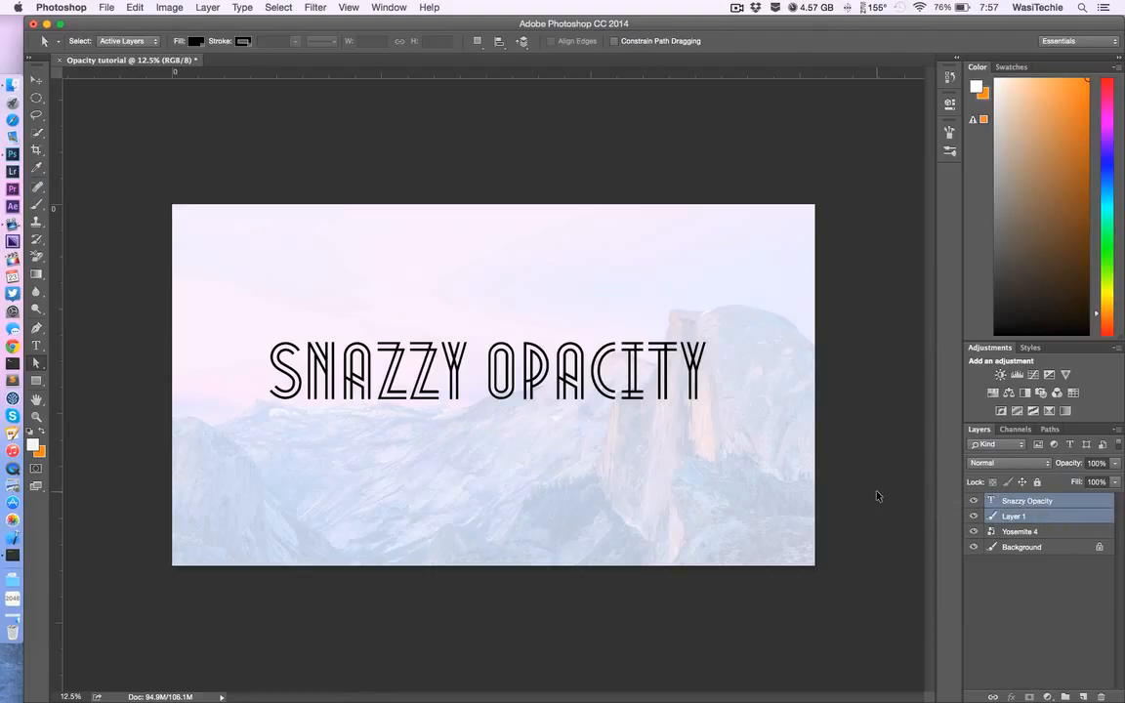
key("super+g")
left_click(989, 501)
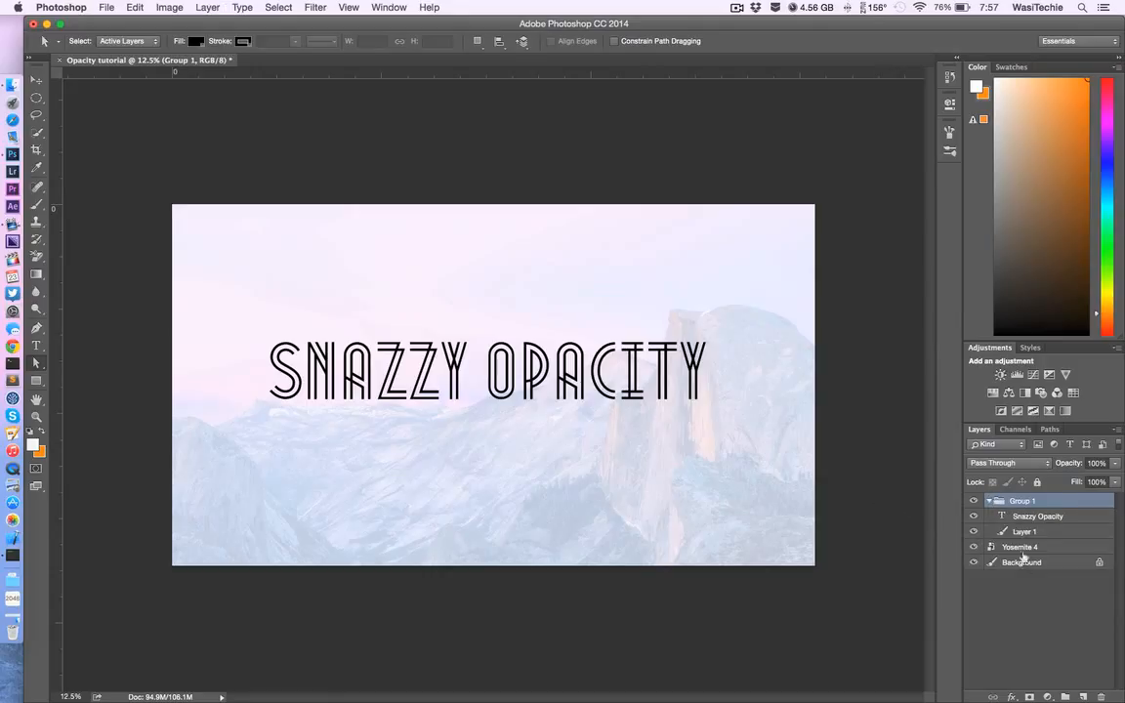
Step: Lower the layer opacity of the white fill layer inside the group to 36%
left_click(1015, 517)
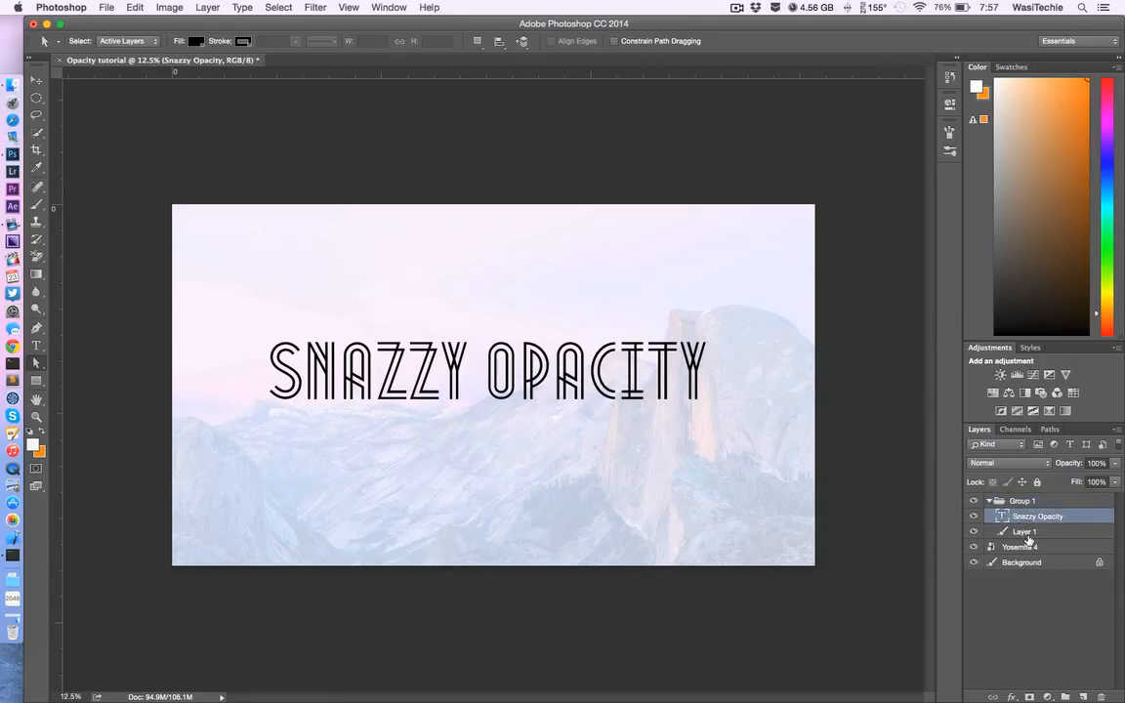
left_click(1024, 531)
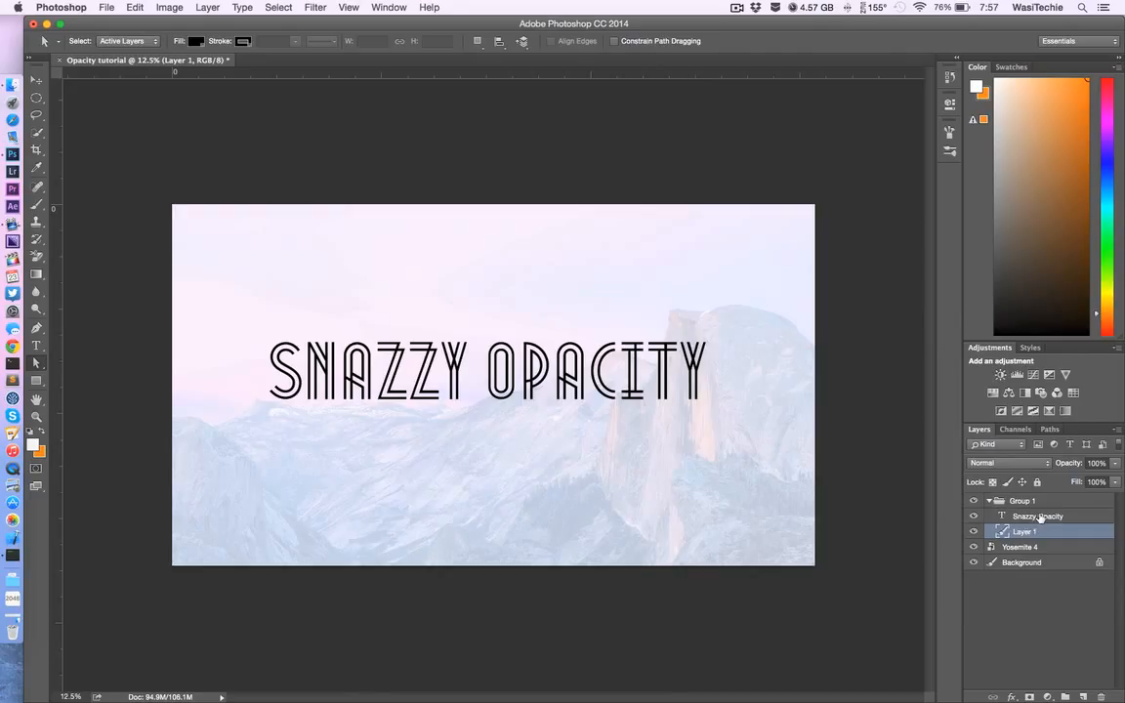
left_click(1040, 517)
left_click(1051, 533)
left_click(1112, 466)
left_click_drag(1113, 477, 1080, 481)
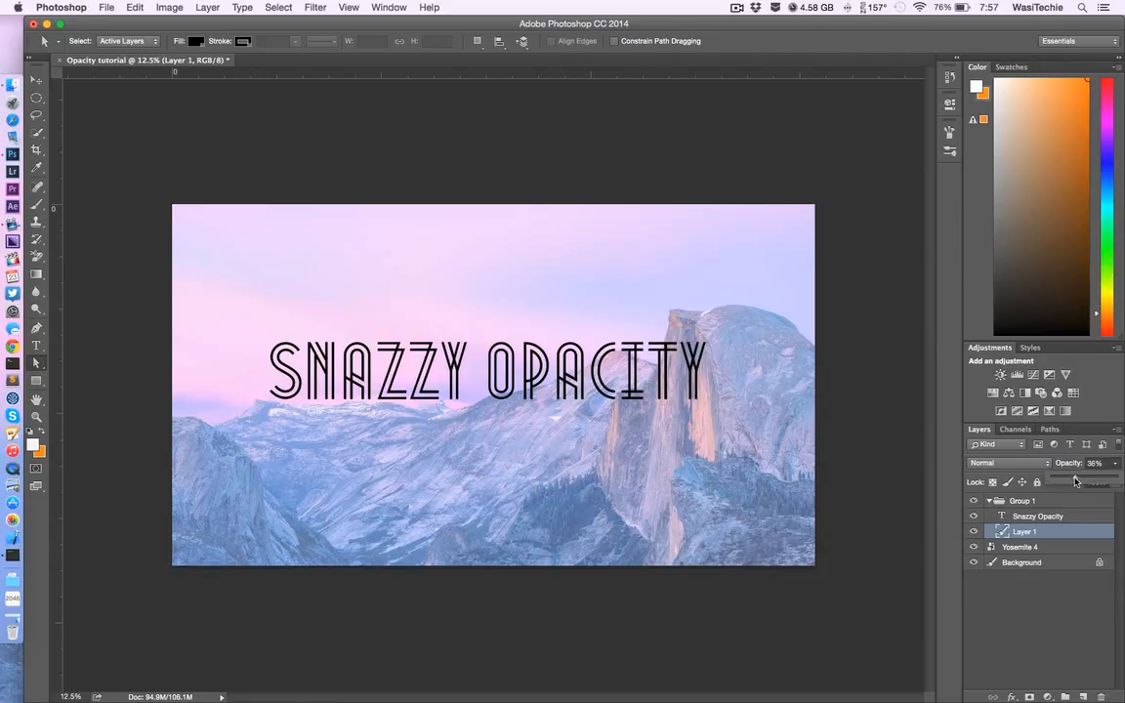
left_click(1115, 466)
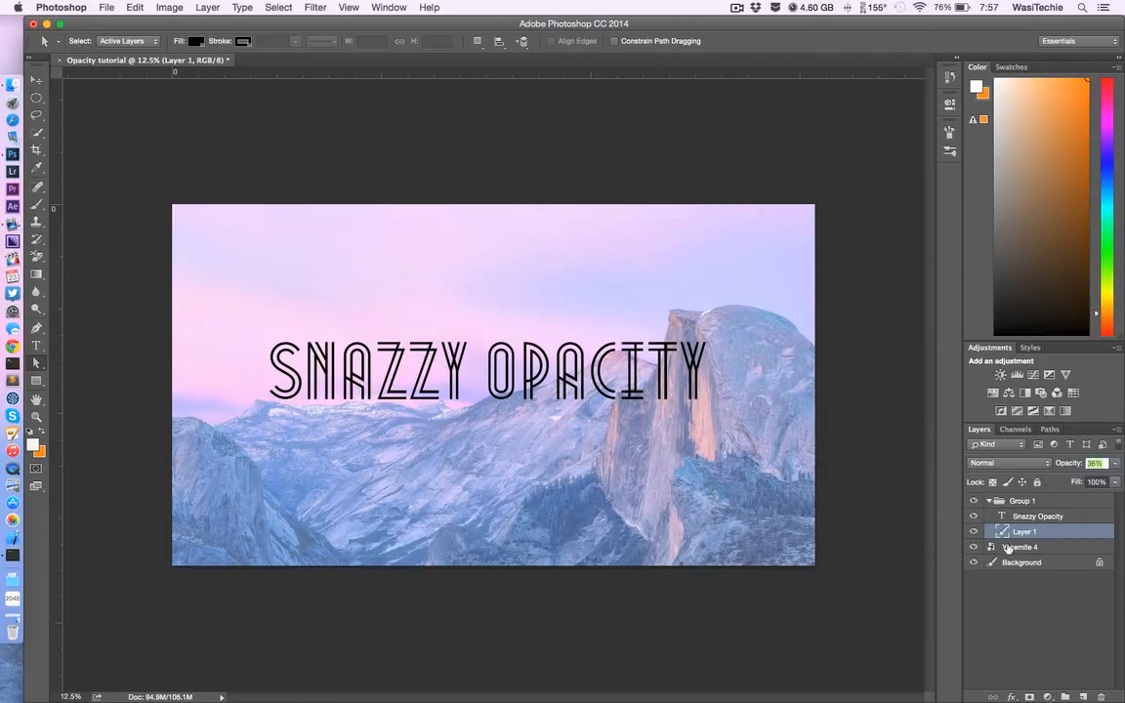
Step: Select the "Yosemite 4" layer and hide the group containing the text and white fill
left_click(991, 547)
left_click(980, 500)
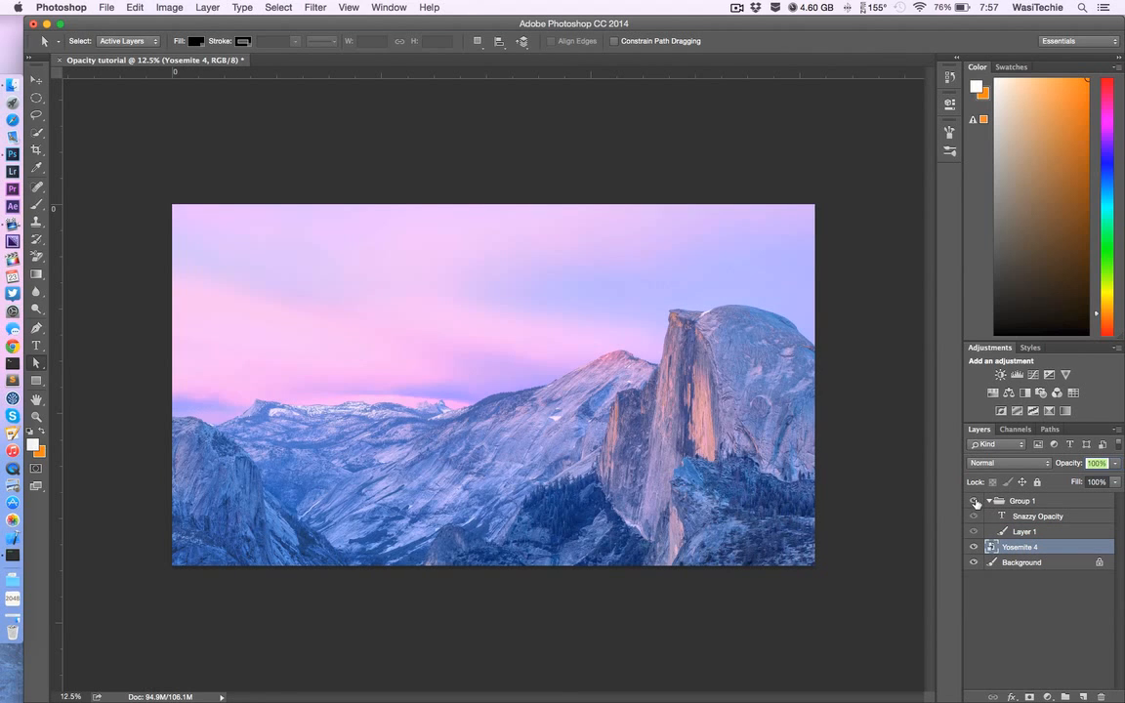
Step: Make the group and the white fill layer inside it visible again
left_click(974, 500)
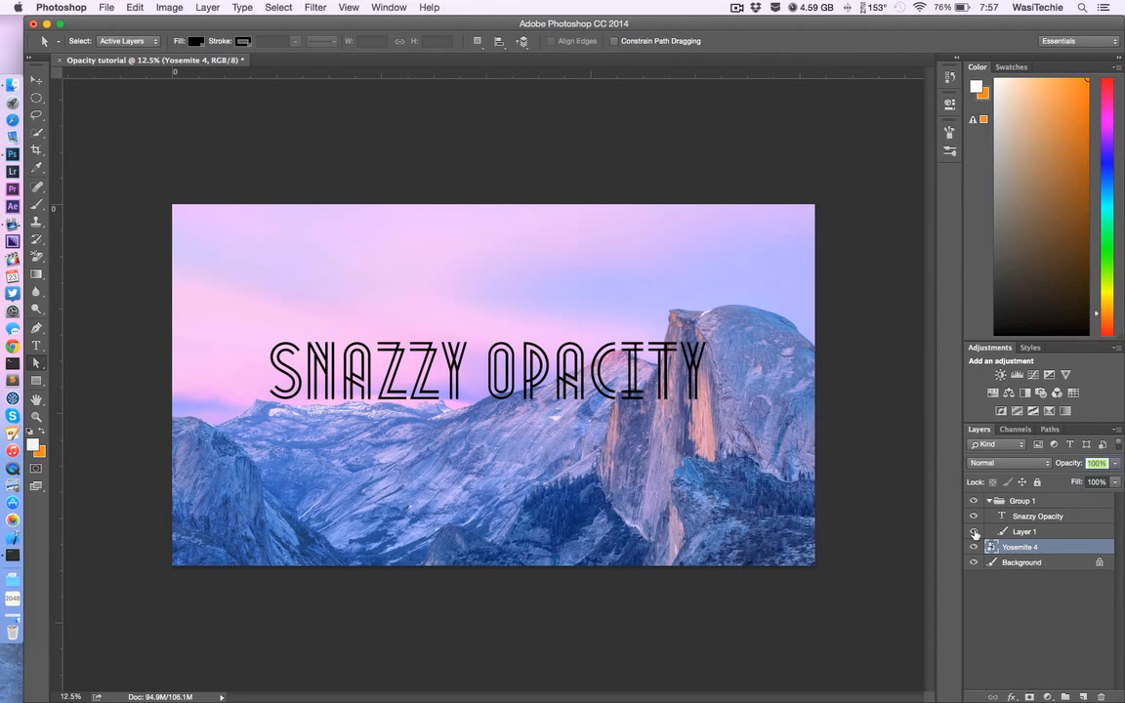
left_click(974, 531)
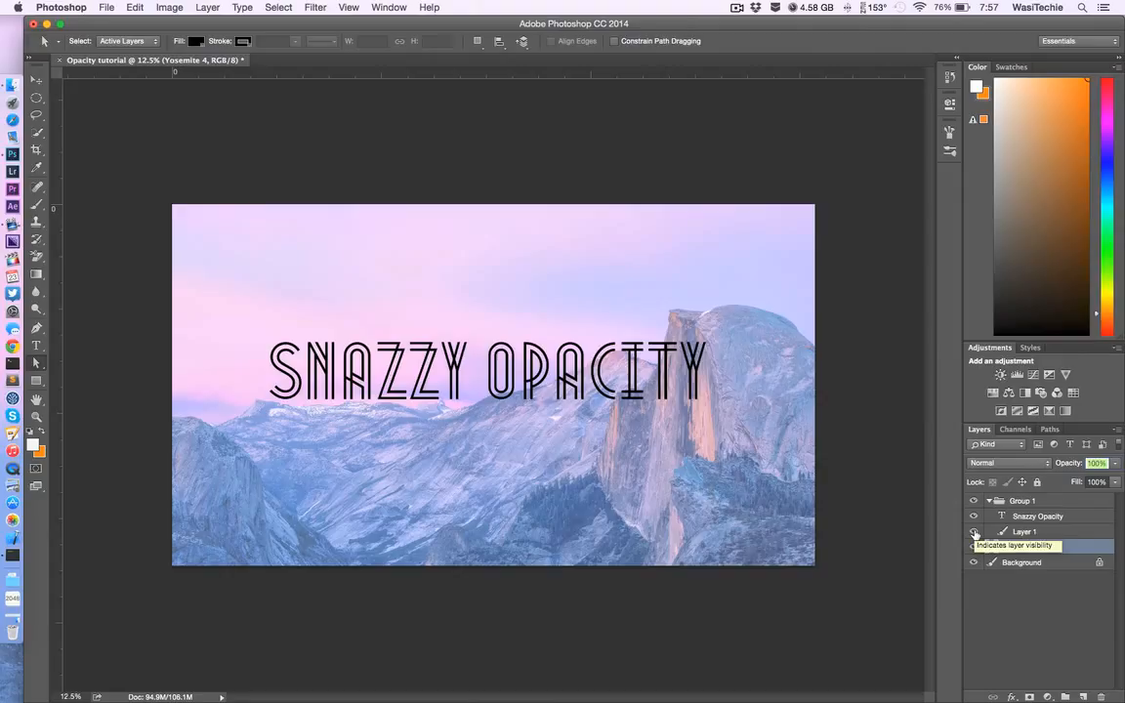
Step: In the "Snazzy Opacity" text layer's blending options, set Knockout to Shallow and Fill Opacity to 34%
left_click(1079, 520)
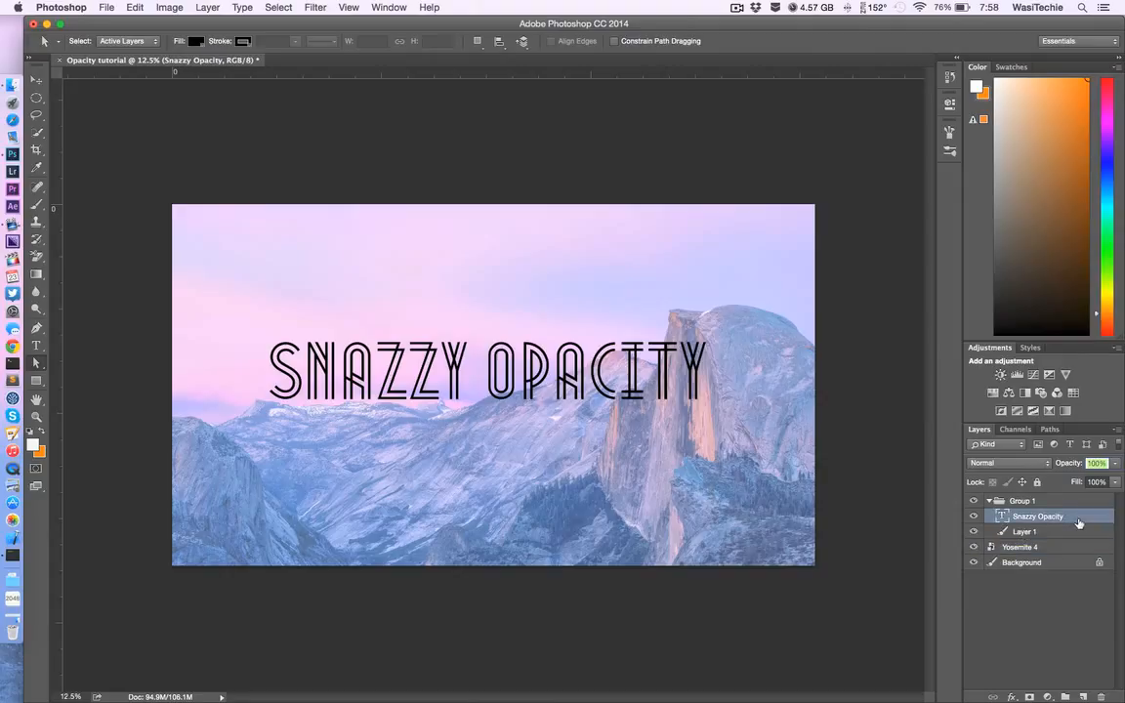
right_click(1078, 523)
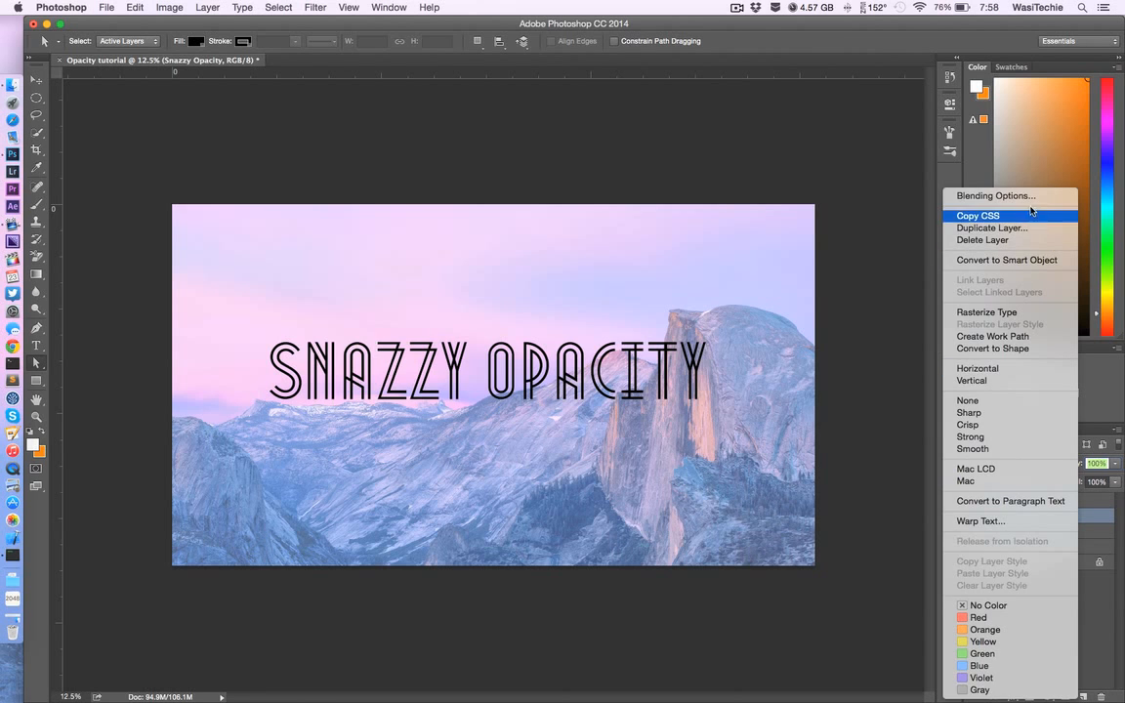
left_click(1024, 180)
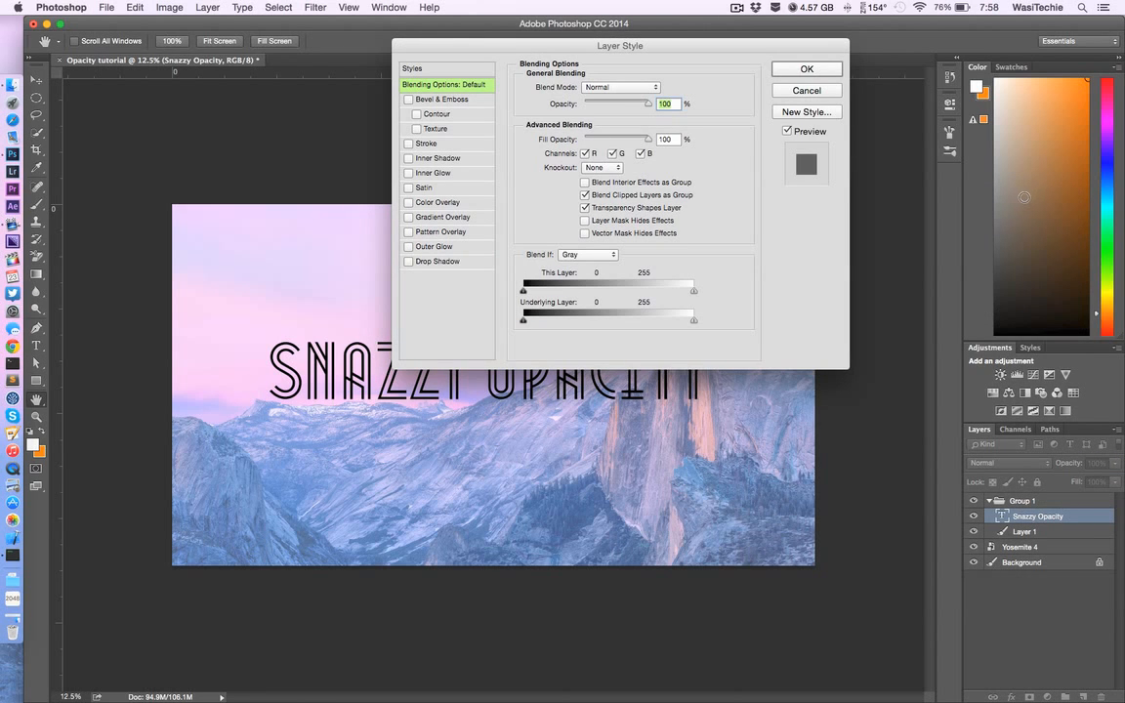
left_click(596, 168)
left_click(594, 180)
left_click(616, 139)
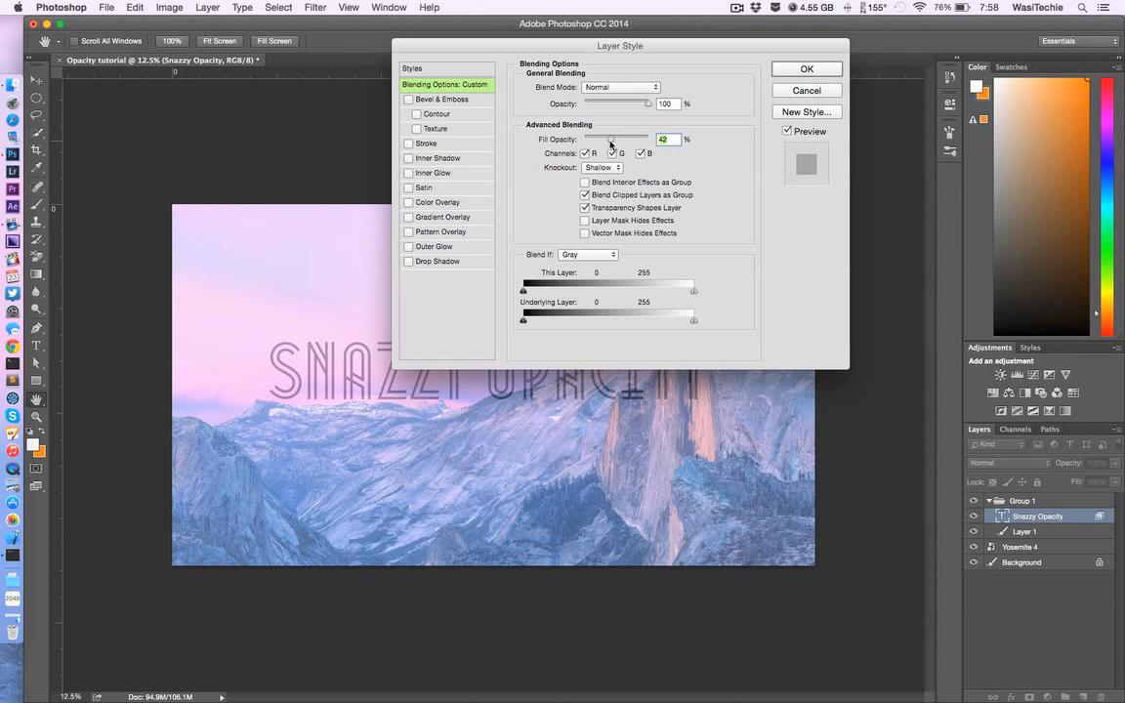
left_click_drag(611, 143, 605, 143)
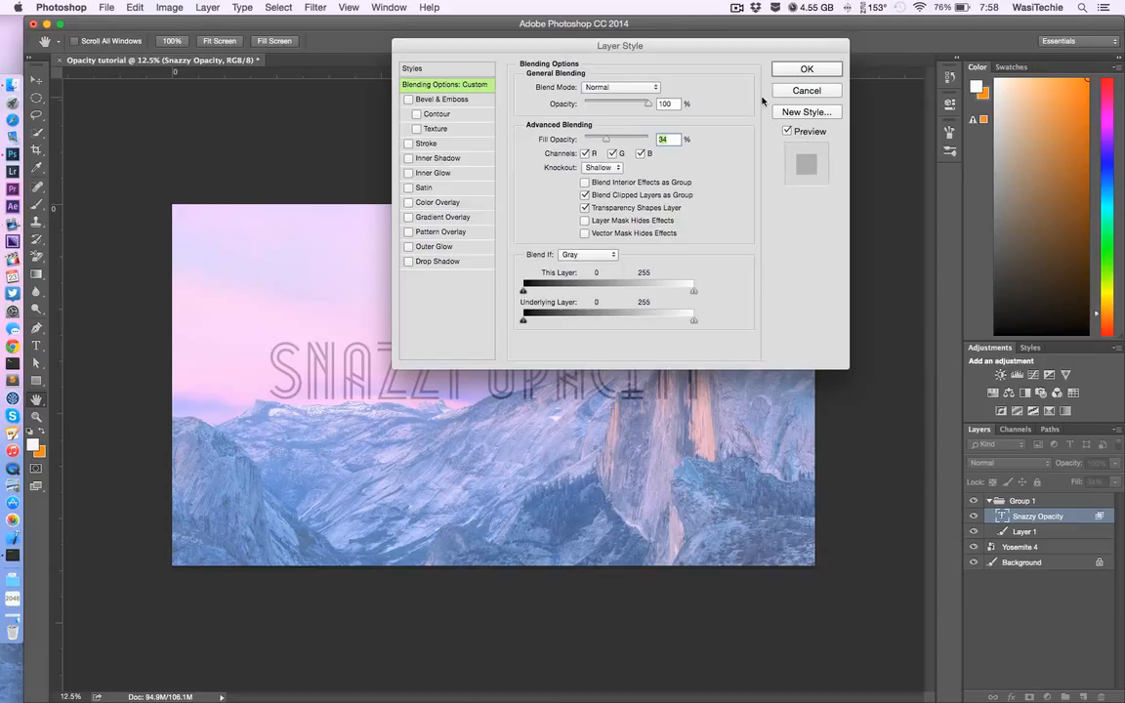
left_click(787, 71)
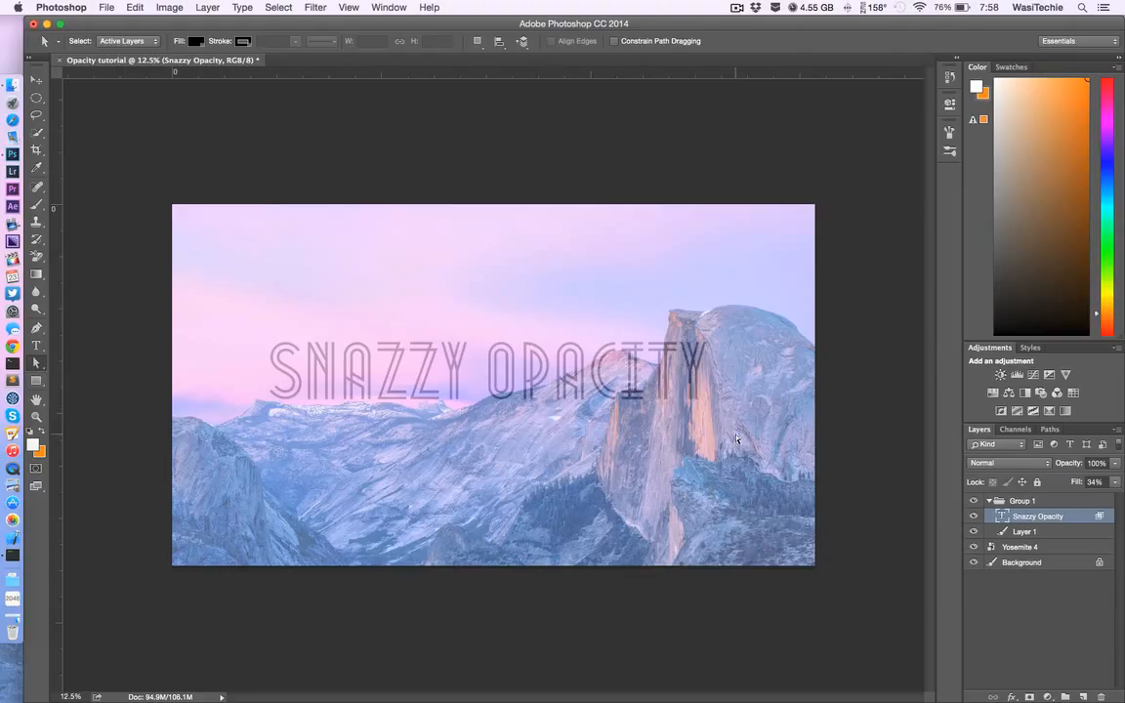
Step: Draw a white rectangle about 5785 × 1418 px over the text and place its layer between the text and white fill layers
left_click(990, 501)
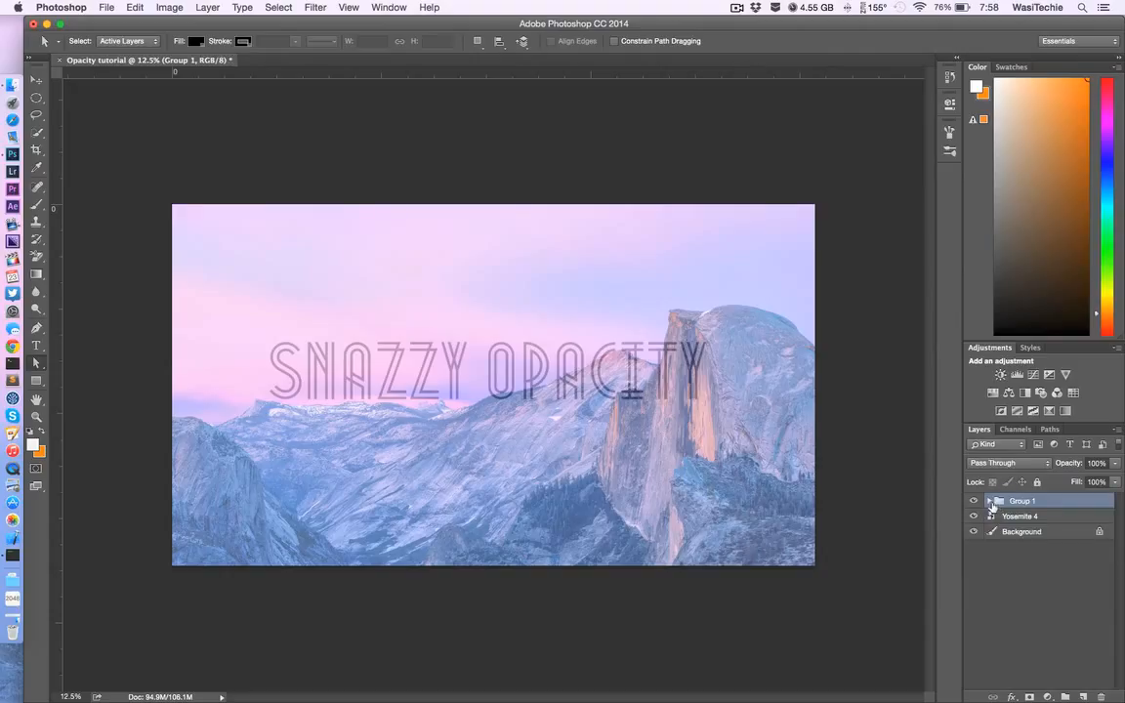
left_click(37, 382)
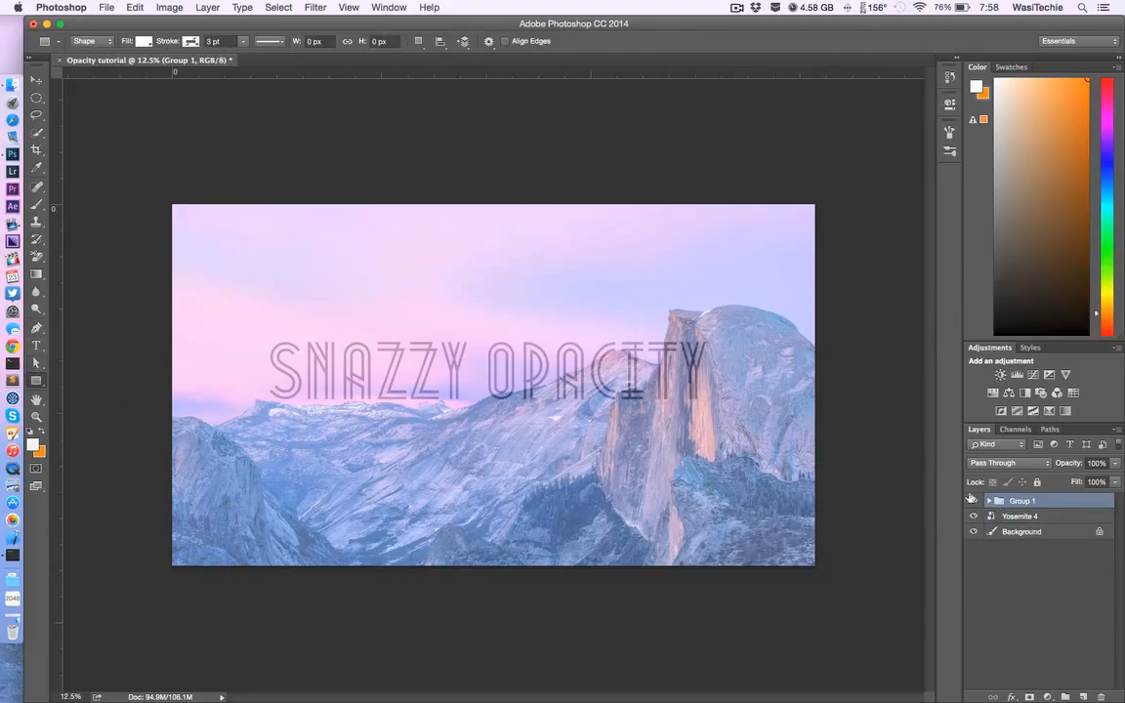
left_click_drag(243, 332, 727, 440)
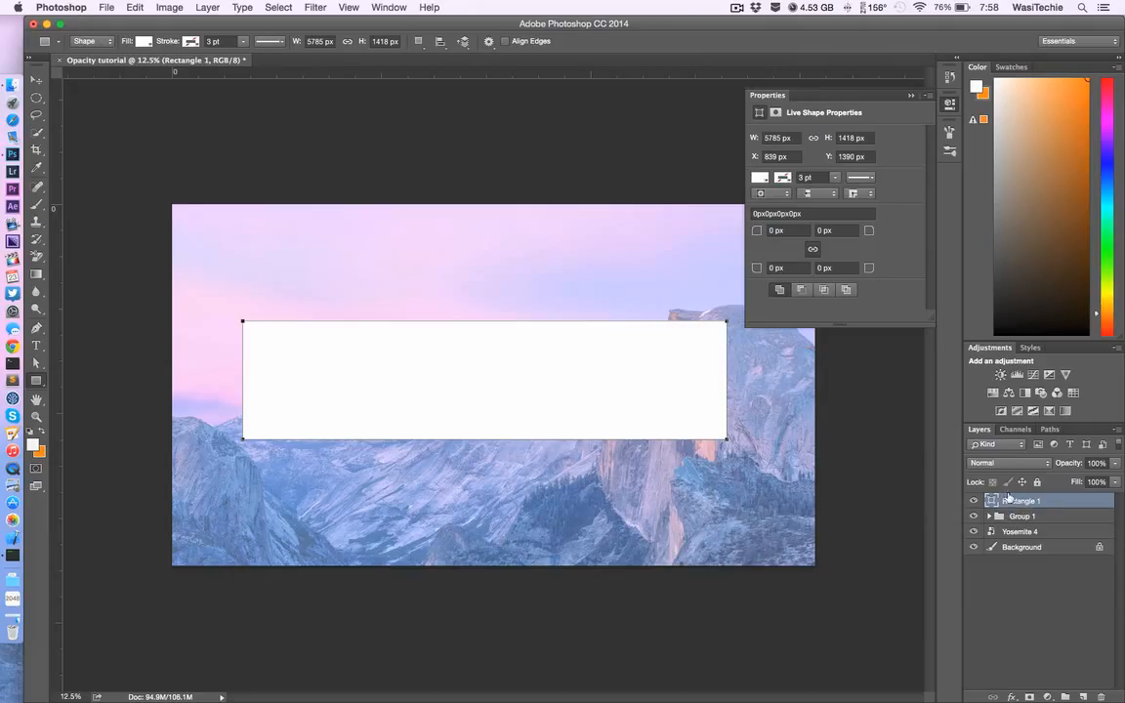
left_click_drag(1009, 498, 1009, 525)
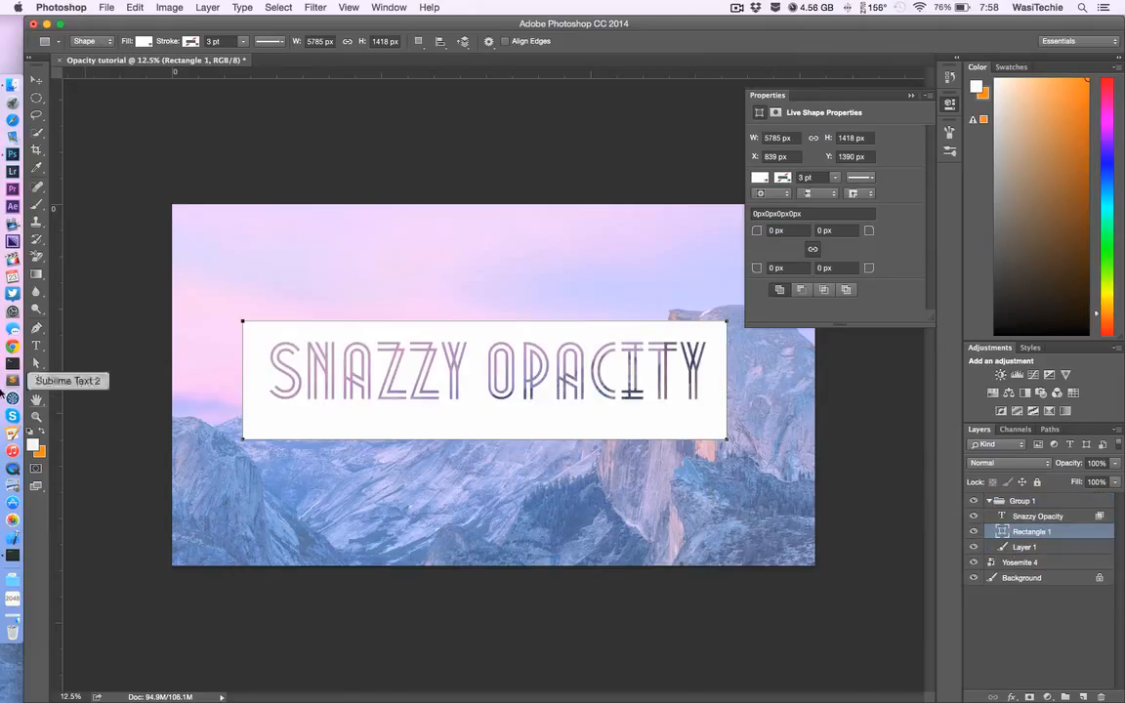
Step: Center the "Snazzy Opacity" text layer horizontally and vertically on the whole canvas
left_click(1022, 549)
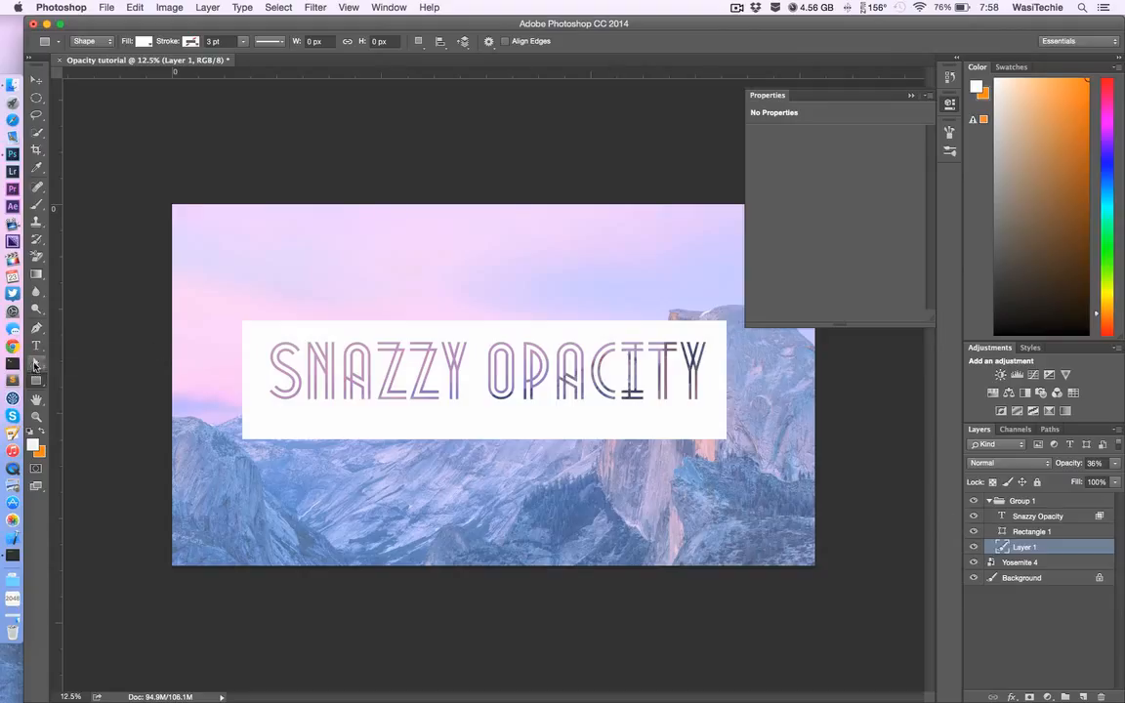
left_click(36, 79)
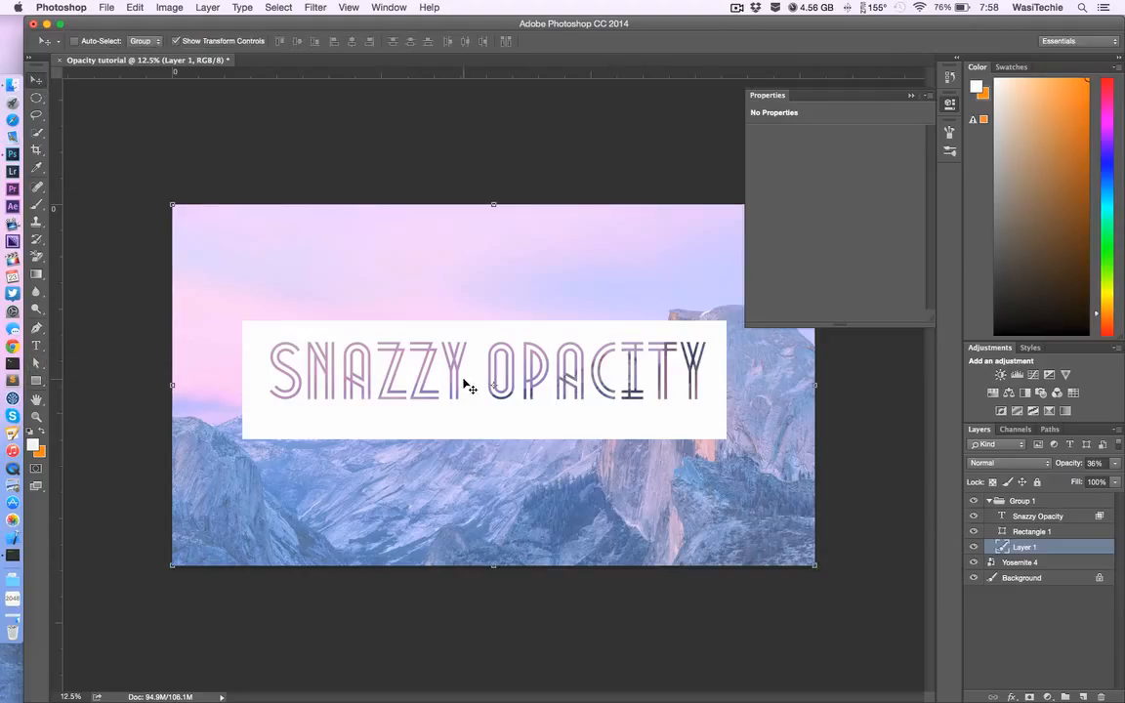
left_click(1040, 515)
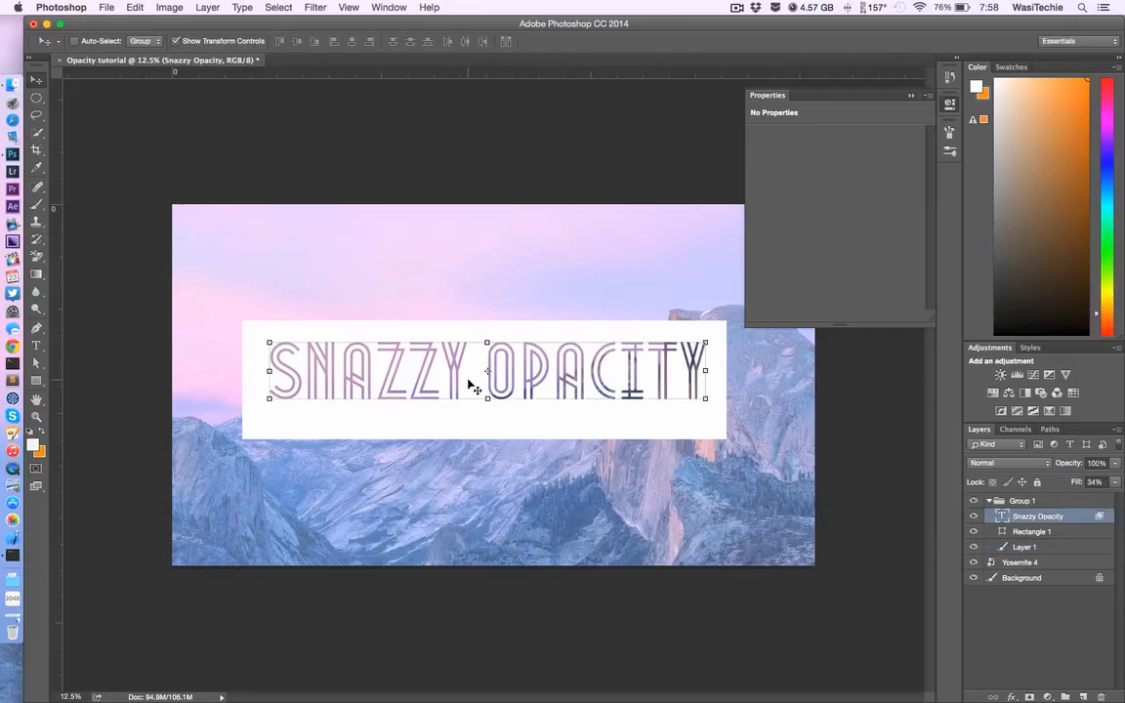
left_click_drag(470, 383, 472, 391)
left_click_drag(471, 391, 476, 392)
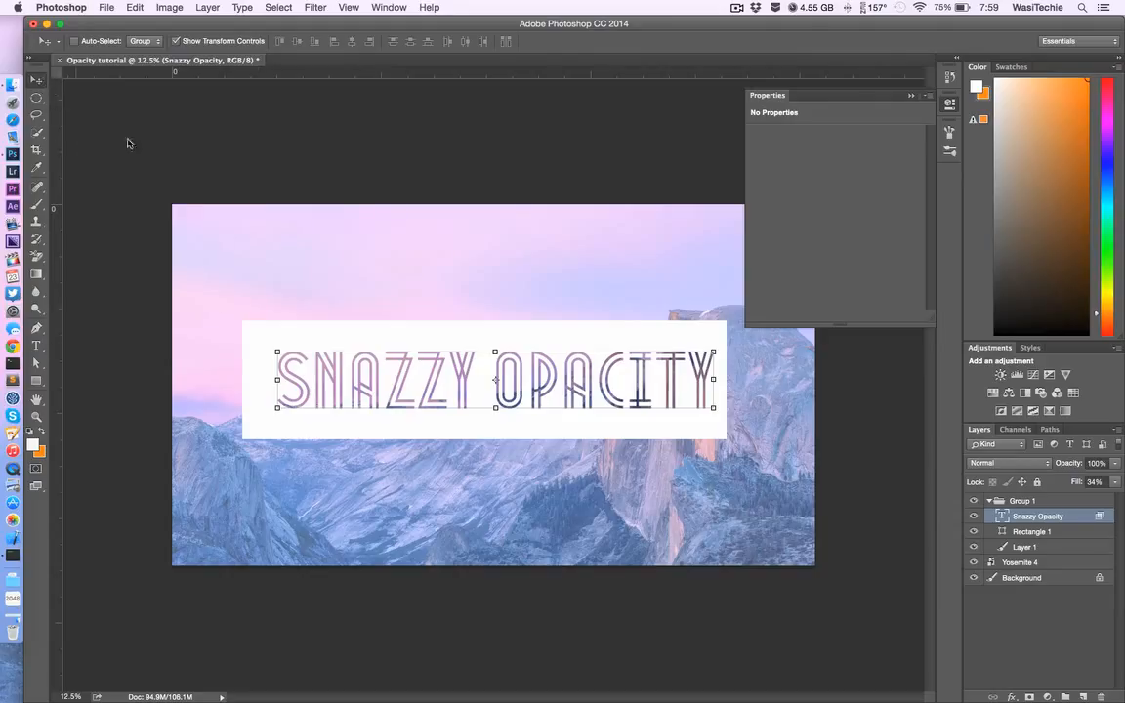
key("super+a")
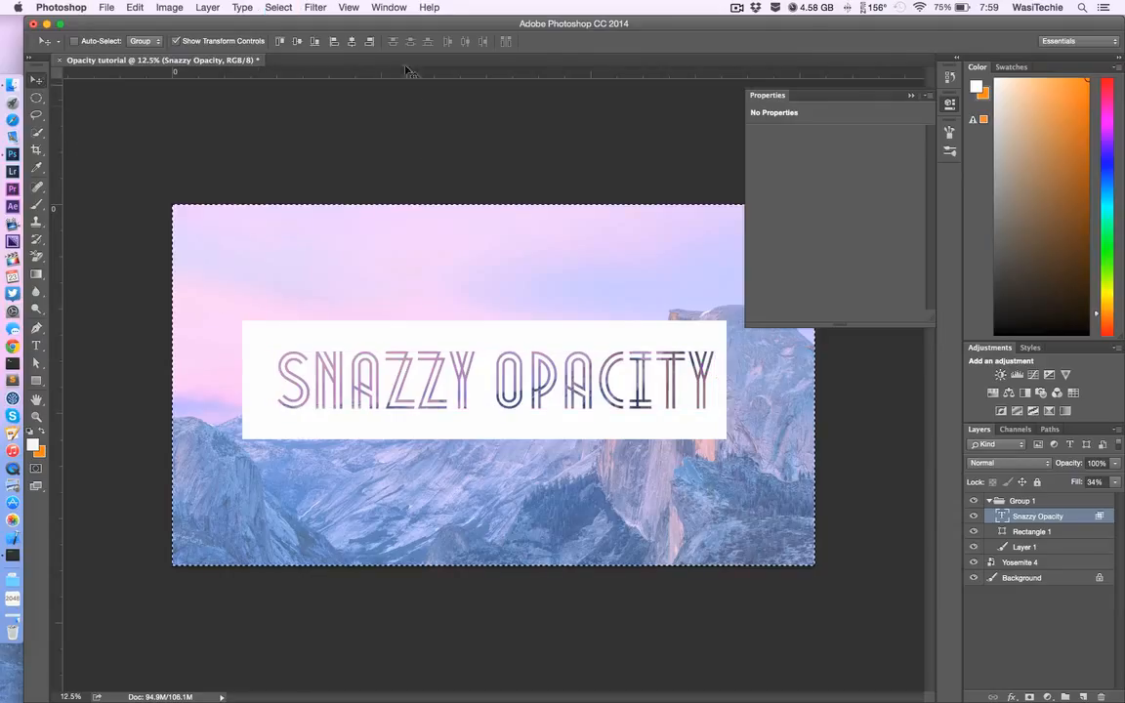
left_click(352, 43)
left_click(298, 43)
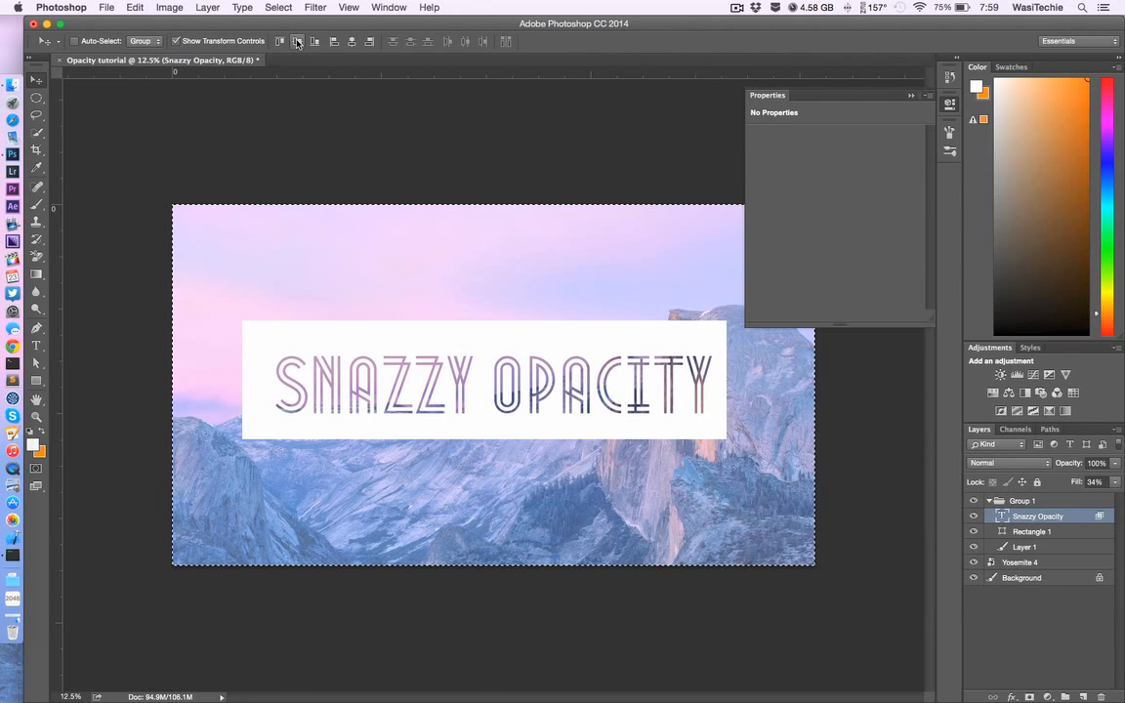
Step: Center the white rectangle horizontally and vertically on the canvas
left_click(1045, 532)
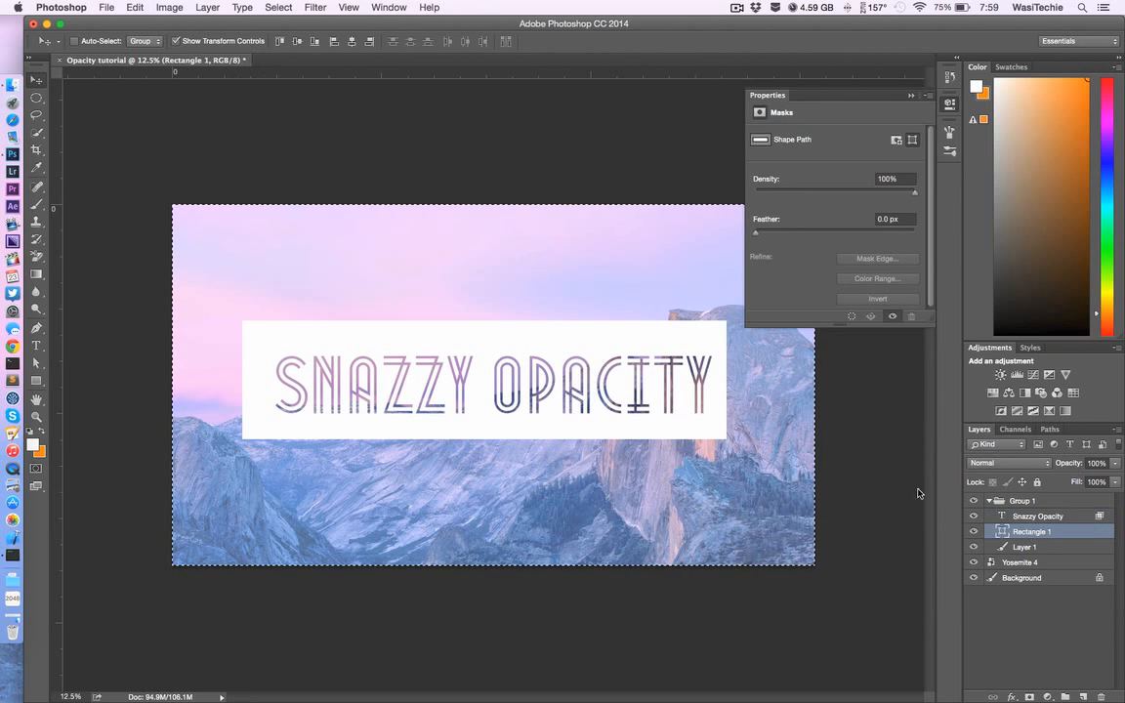
left_click(298, 43)
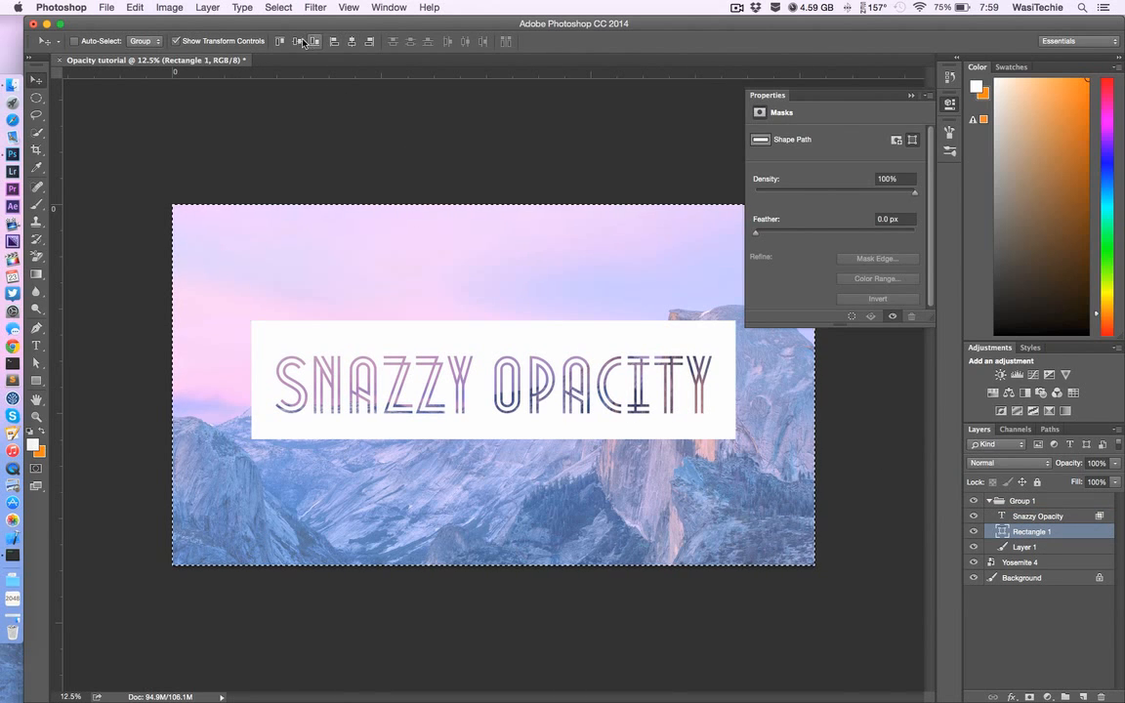
left_click(298, 43)
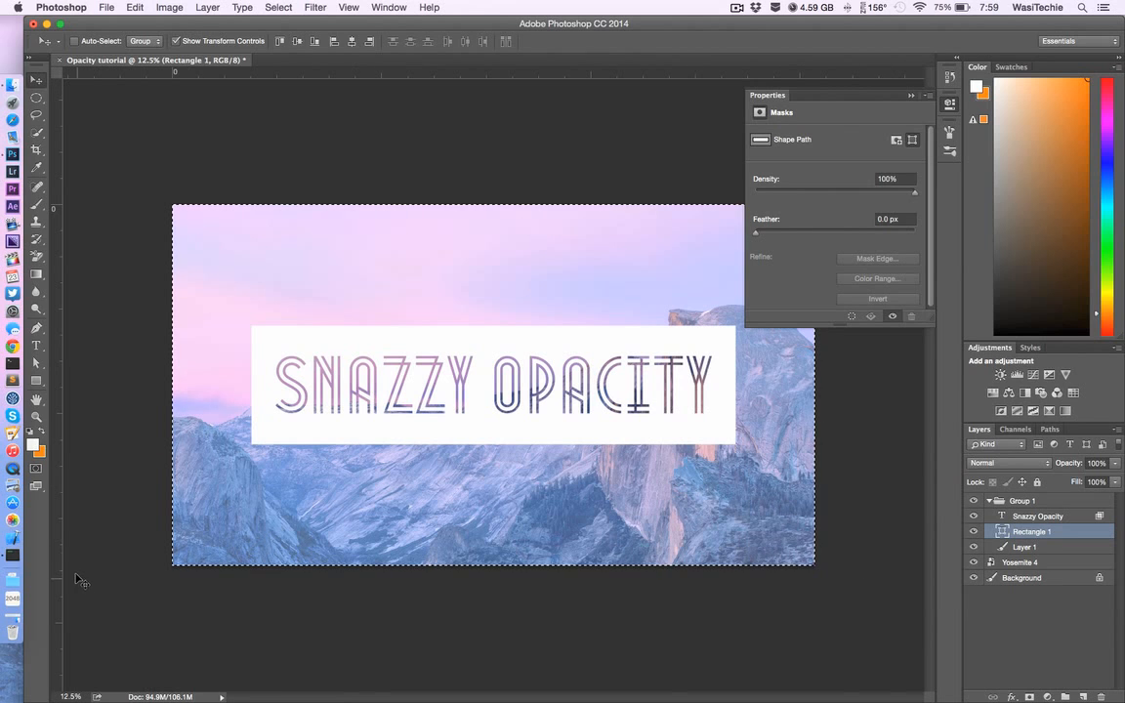
Step: Switch to the desktop, close the Finder window to view the finished wallpaper example, and return to Photoshop
left_click(37, 362)
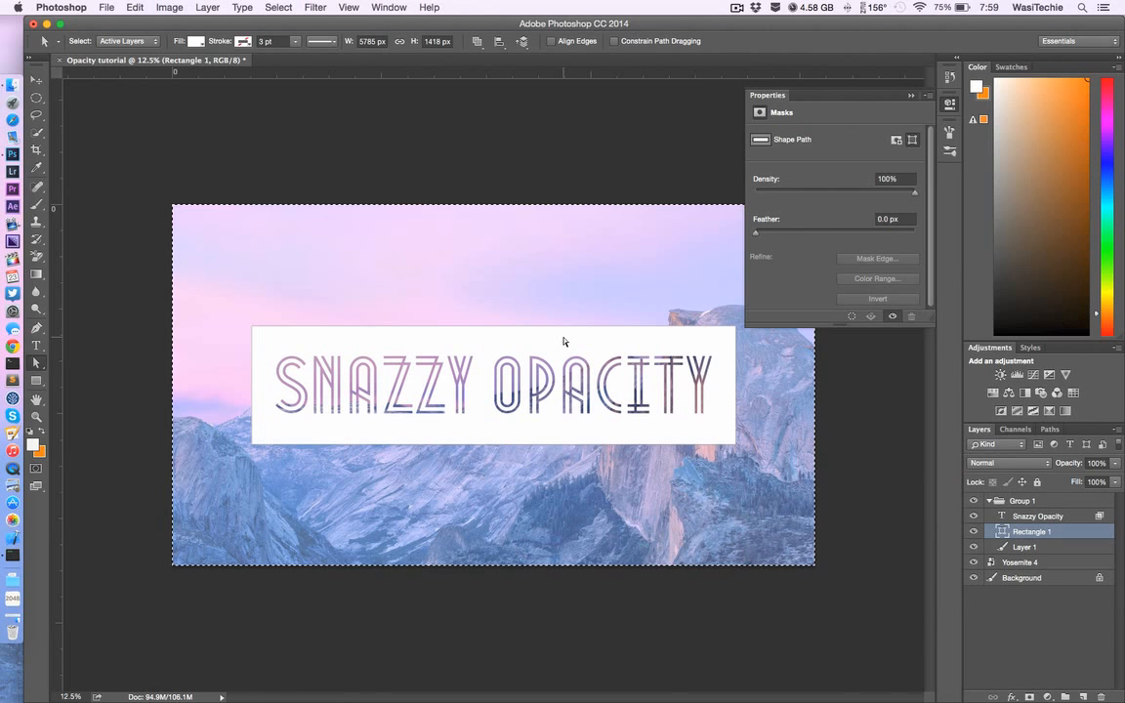
key("super+h")
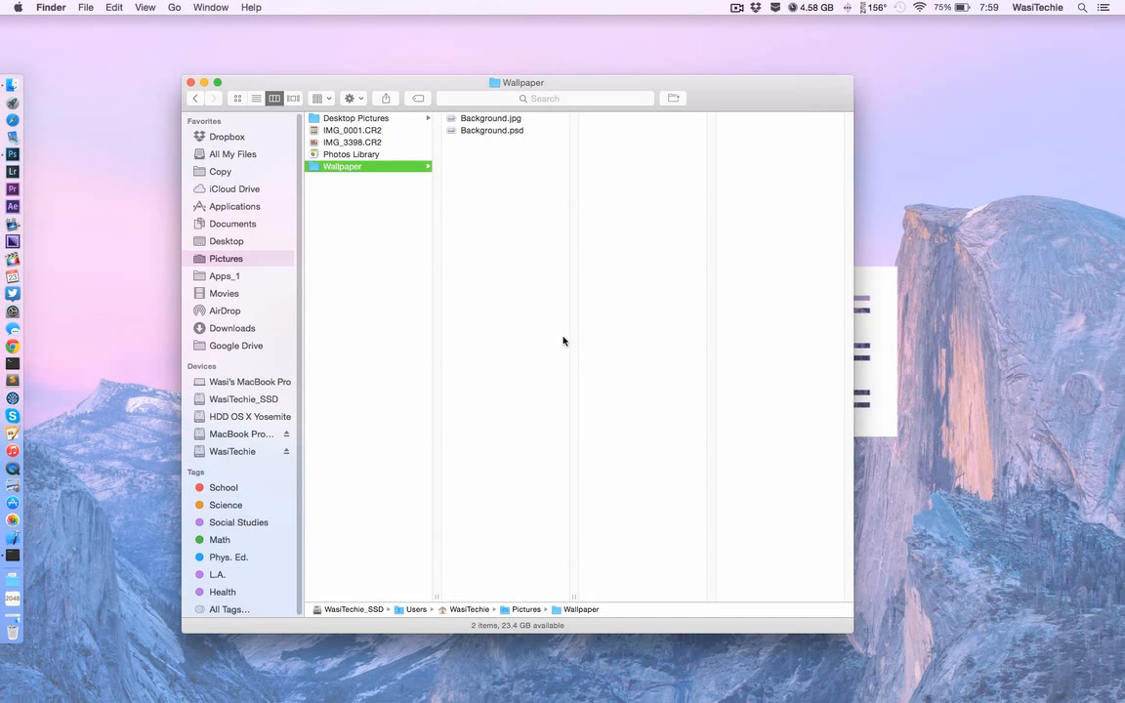
left_click(191, 83)
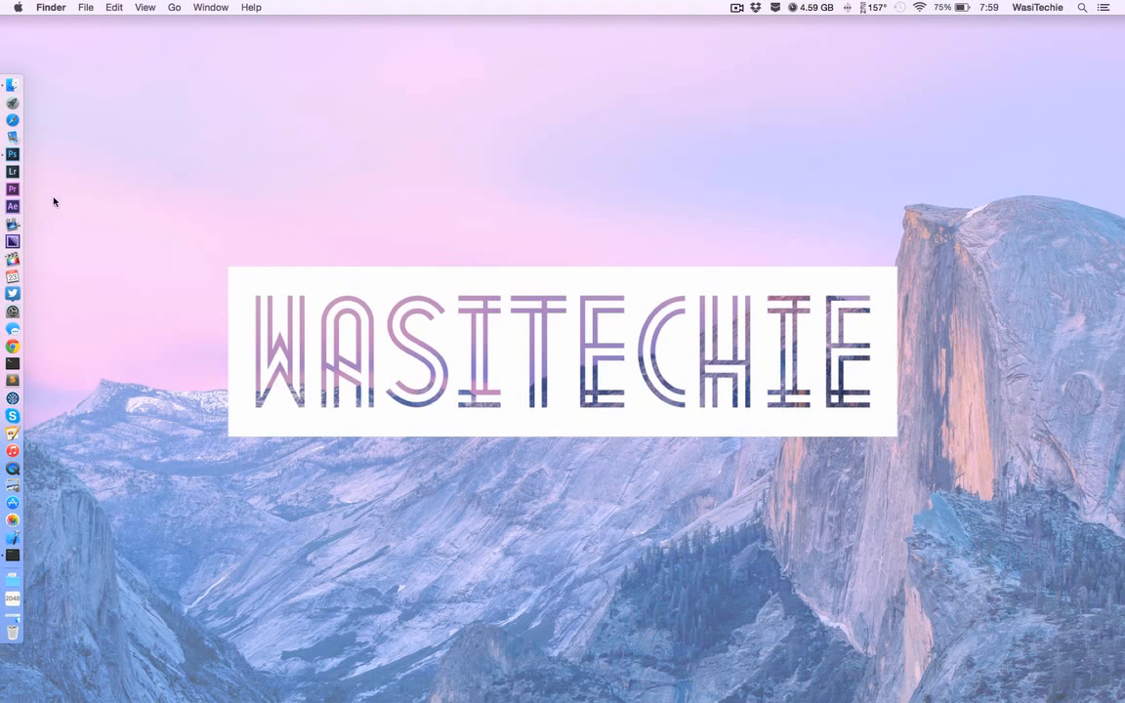
left_click(12, 154)
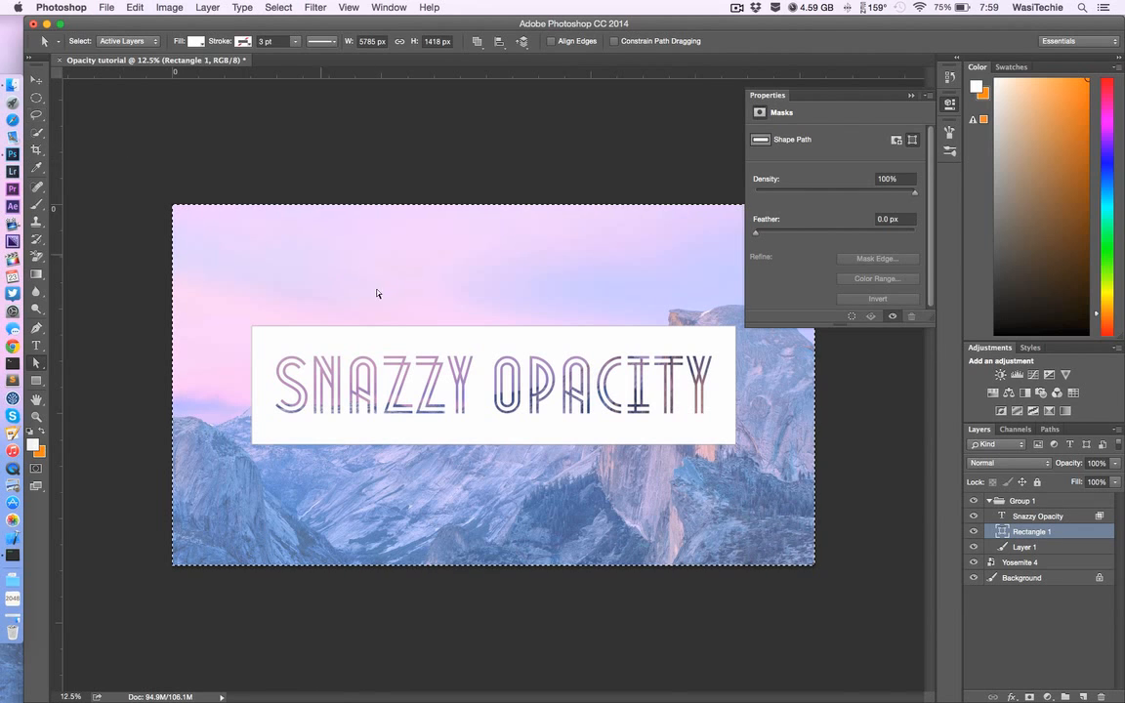
Step: Change the rectangle's fill color from the recently used colors to light turquoise
left_click(253, 353)
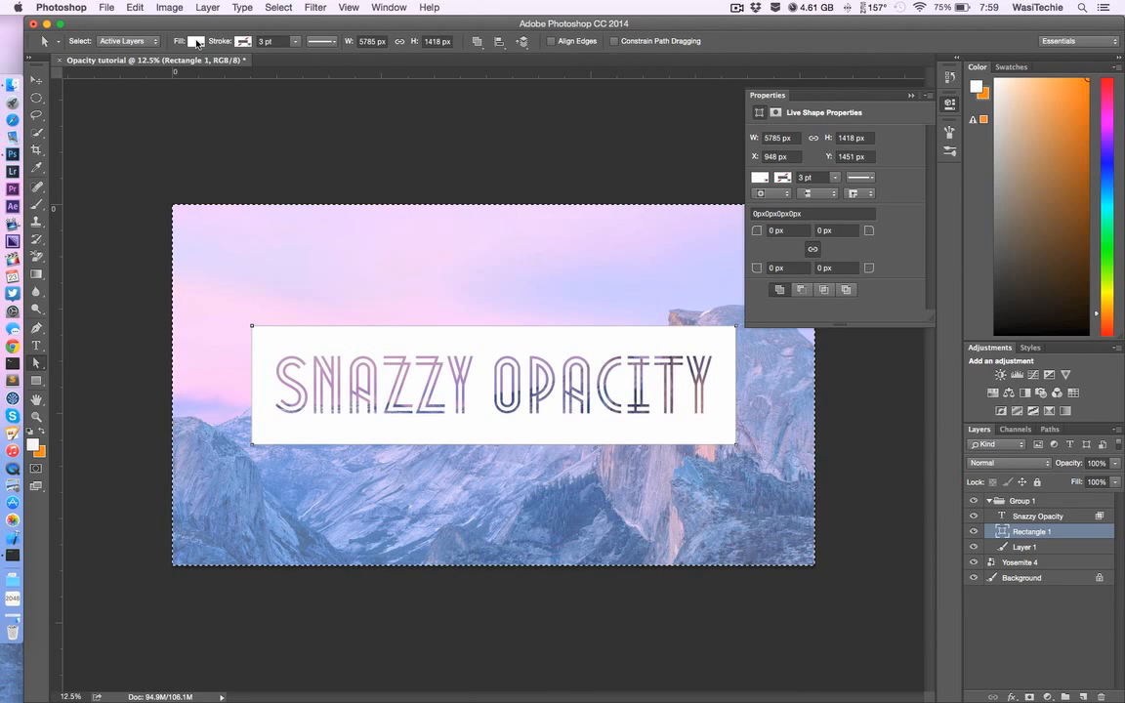
left_click(197, 42)
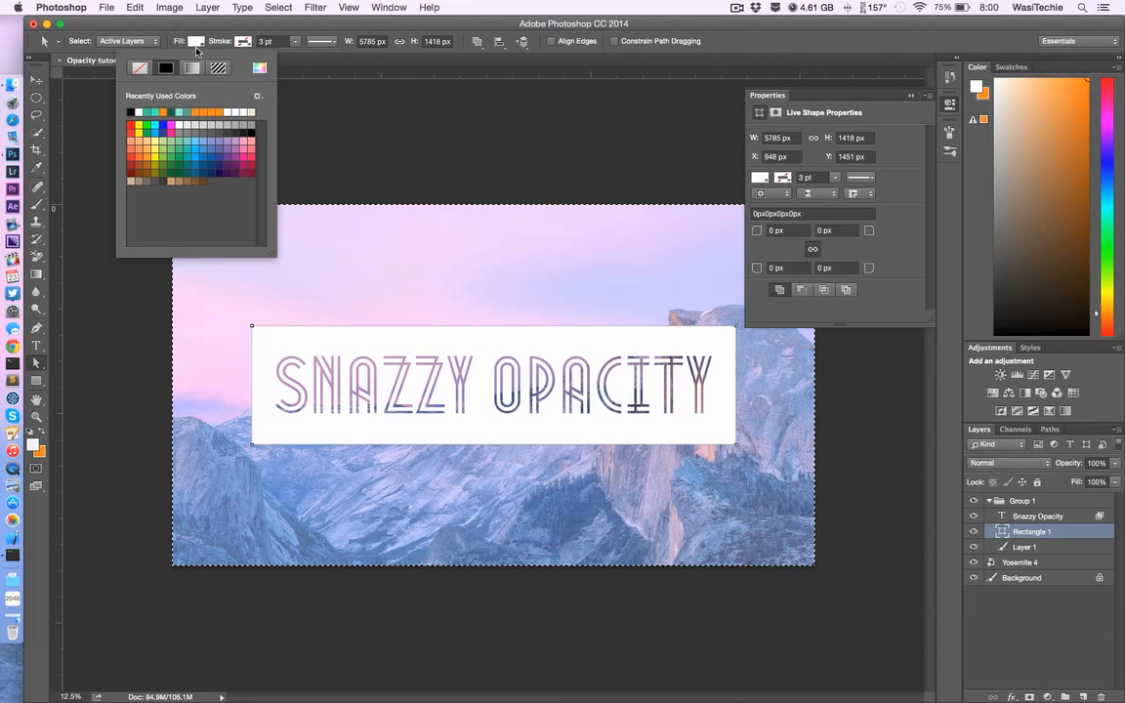
left_click(182, 111)
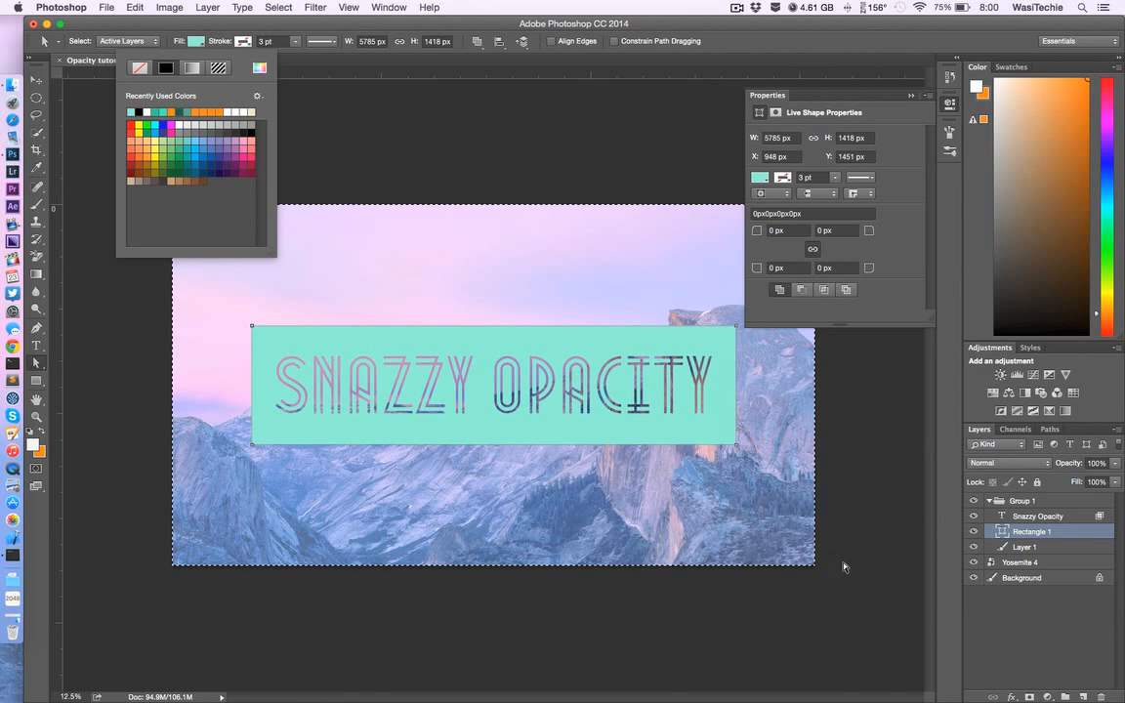
Step: Set the white fill layer's opacity to 36% and enable Inner Glow in its layer style
left_click(1069, 551)
left_click(1068, 551)
key("3")
key("6")
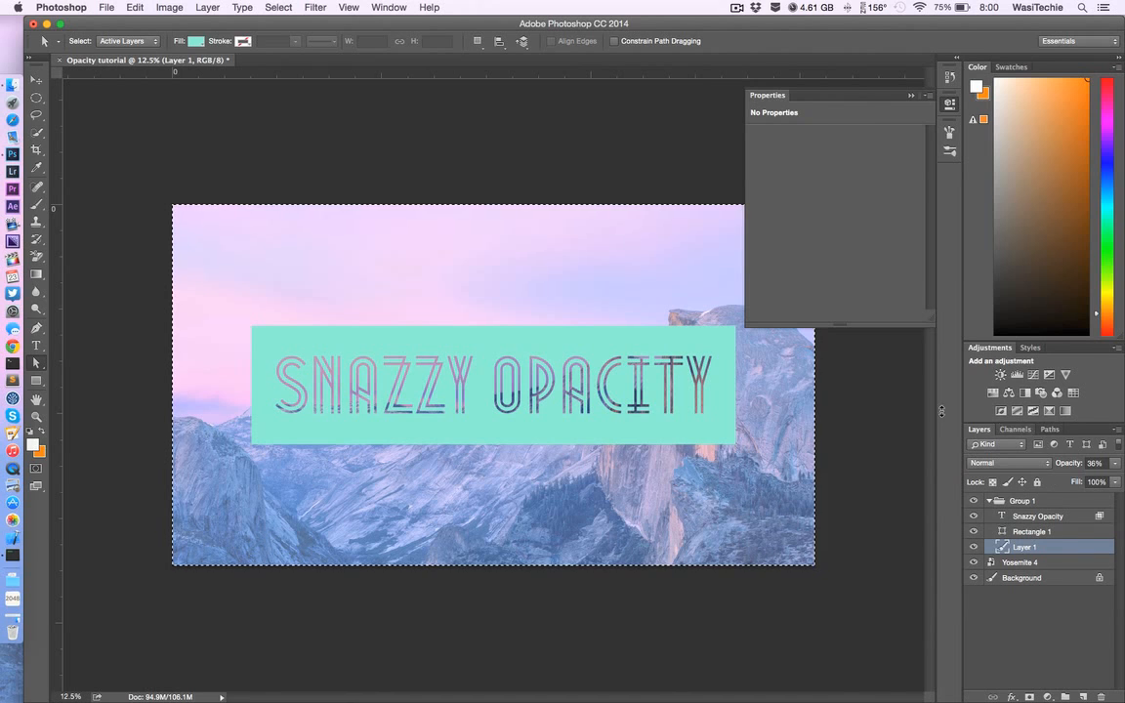
left_click(1063, 532)
left_click(1062, 548)
double_click(1061, 550)
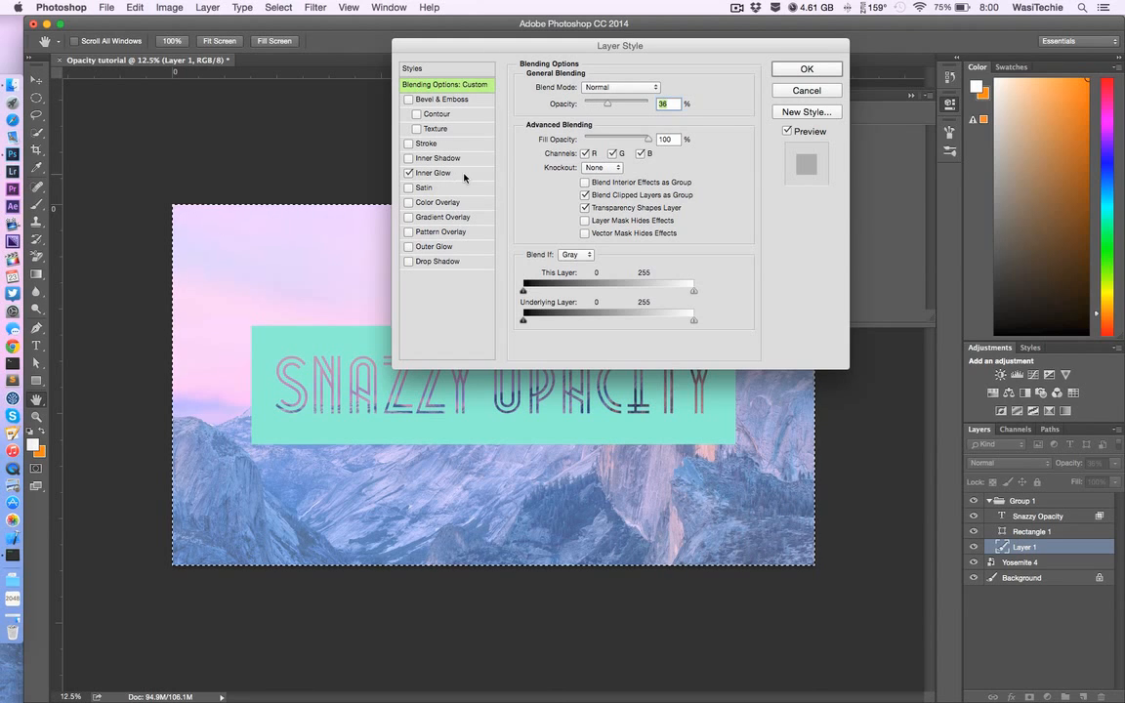
left_click(427, 173)
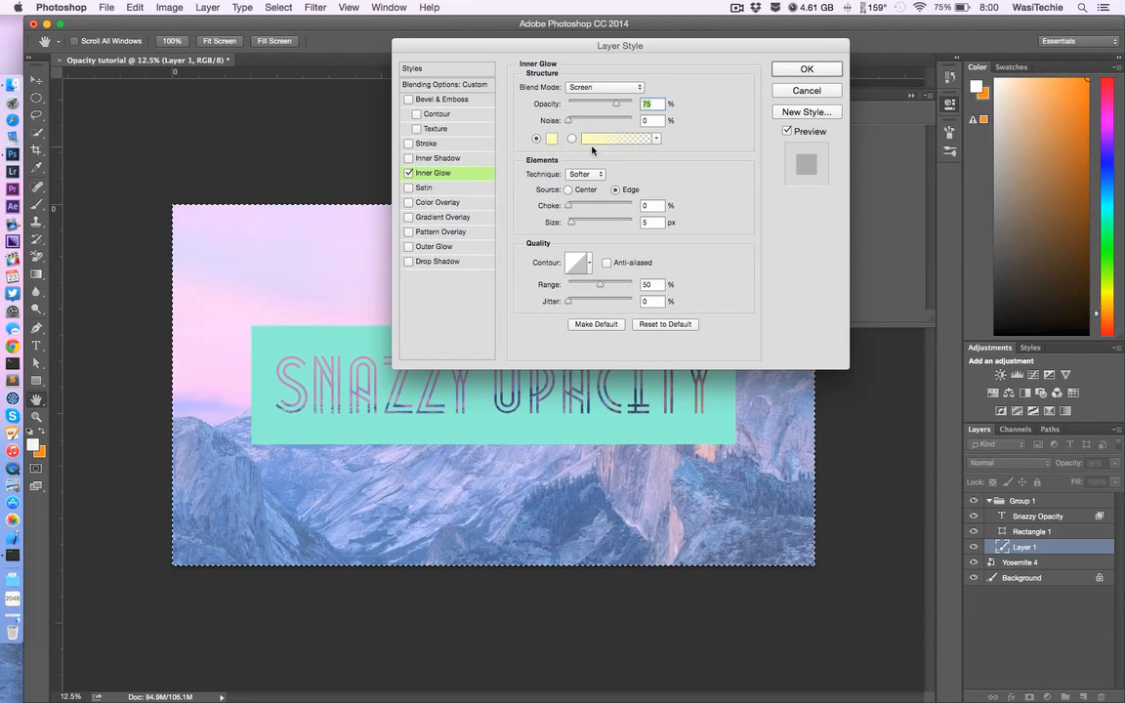
Step: Set the starting color stop of the Inner Glow gradient to turquoise 00ffd2 and apply the layer style
left_click(645, 140)
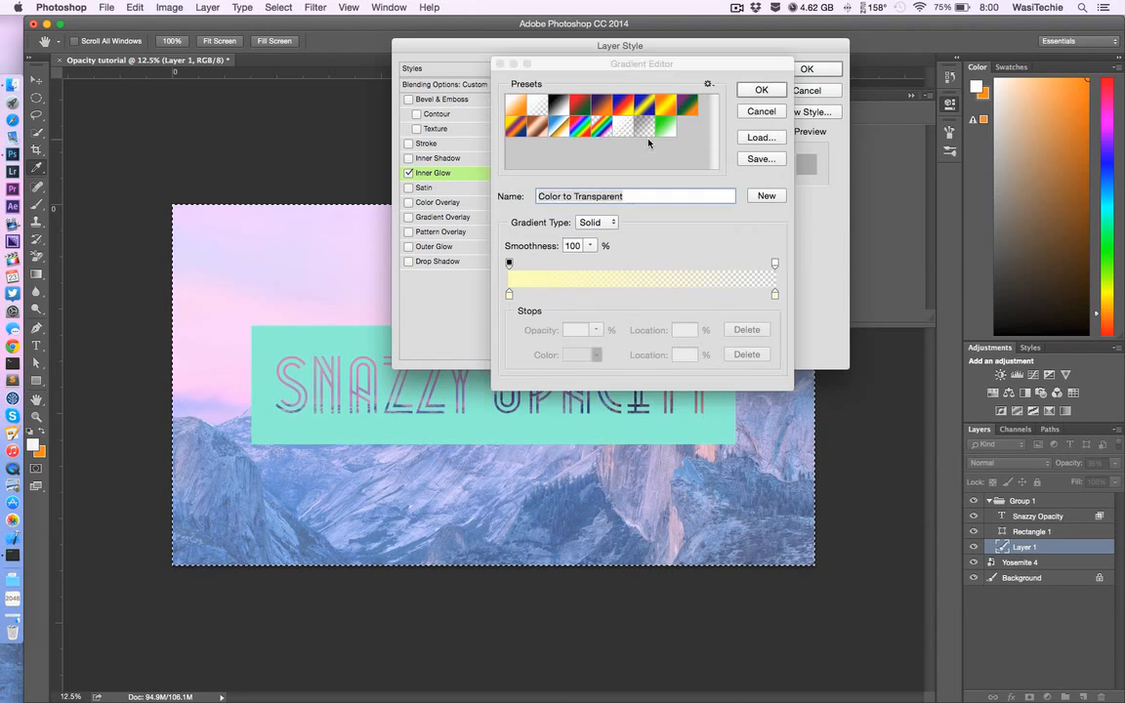
left_click(509, 294)
double_click(509, 294)
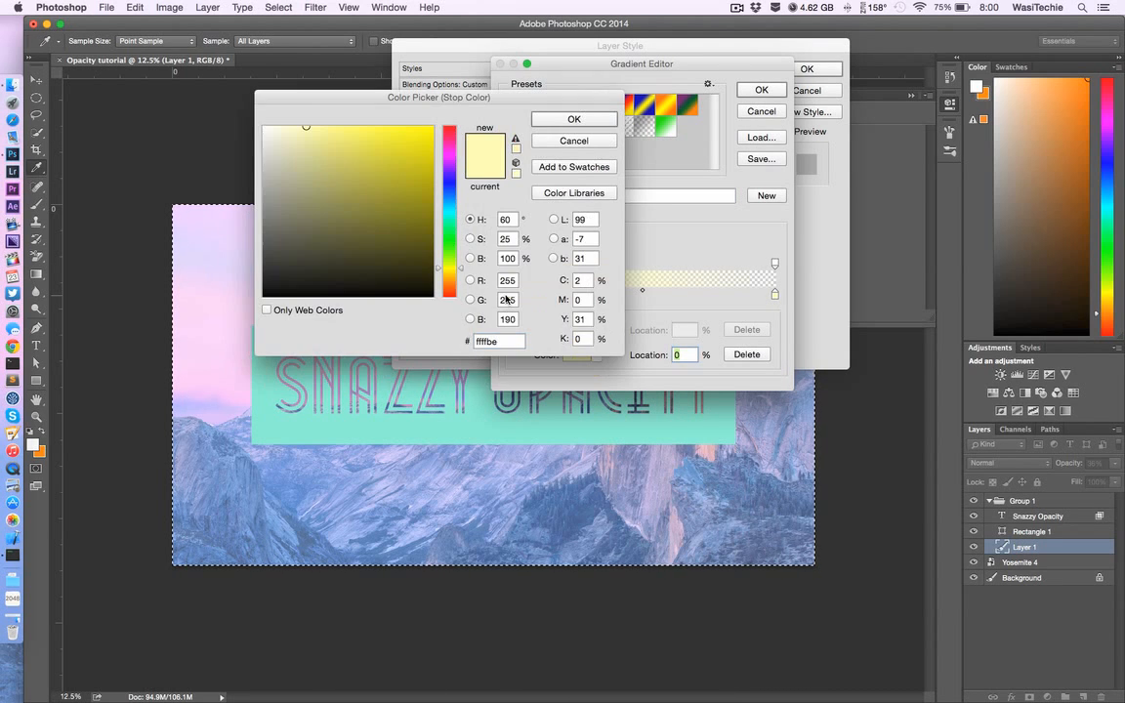
left_click_drag(450, 244, 453, 233)
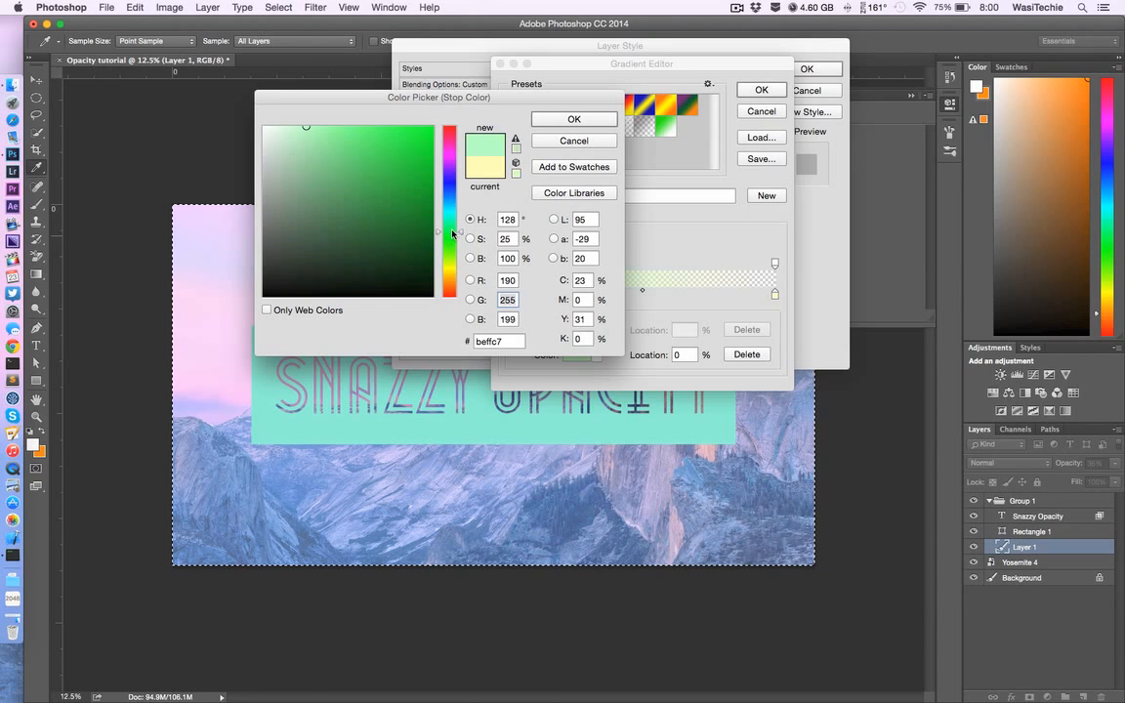
left_click(431, 128)
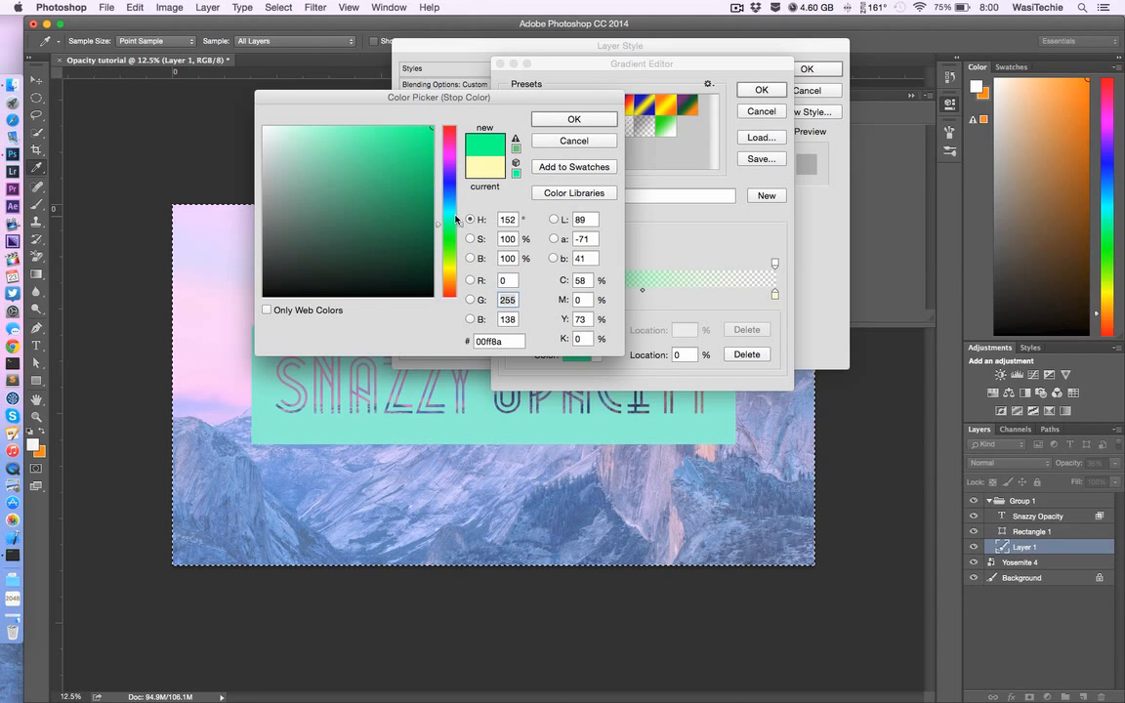
left_click_drag(449, 220, 450, 212)
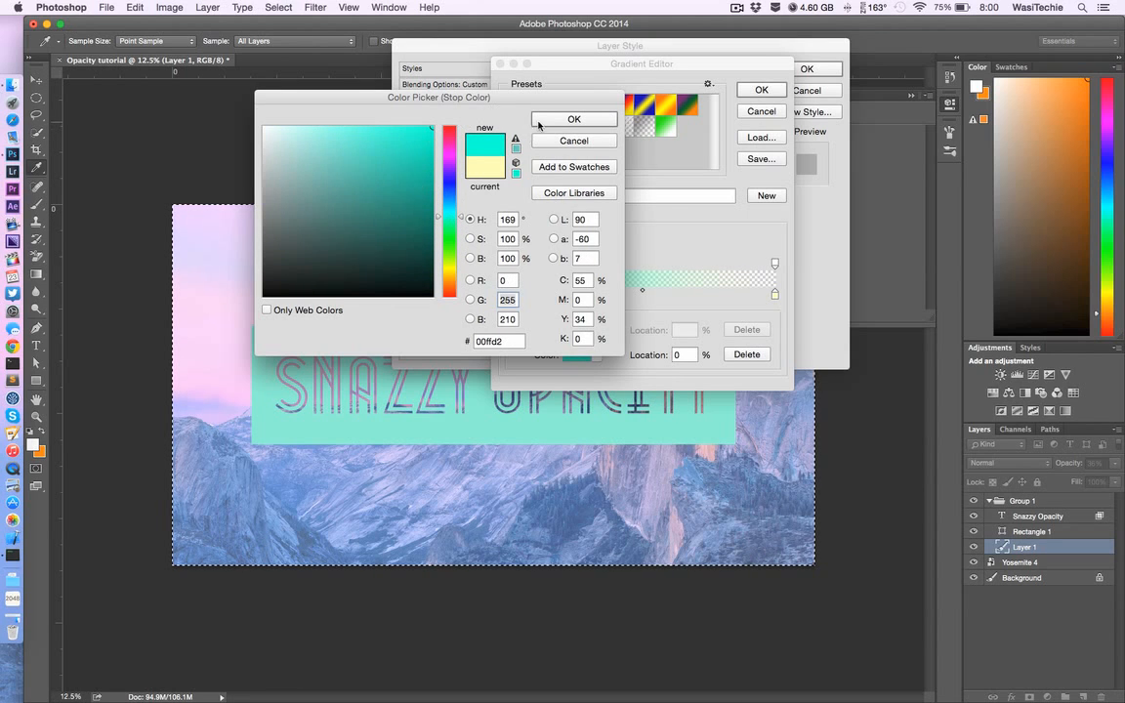
left_click(540, 119)
left_click(763, 90)
left_click(806, 70)
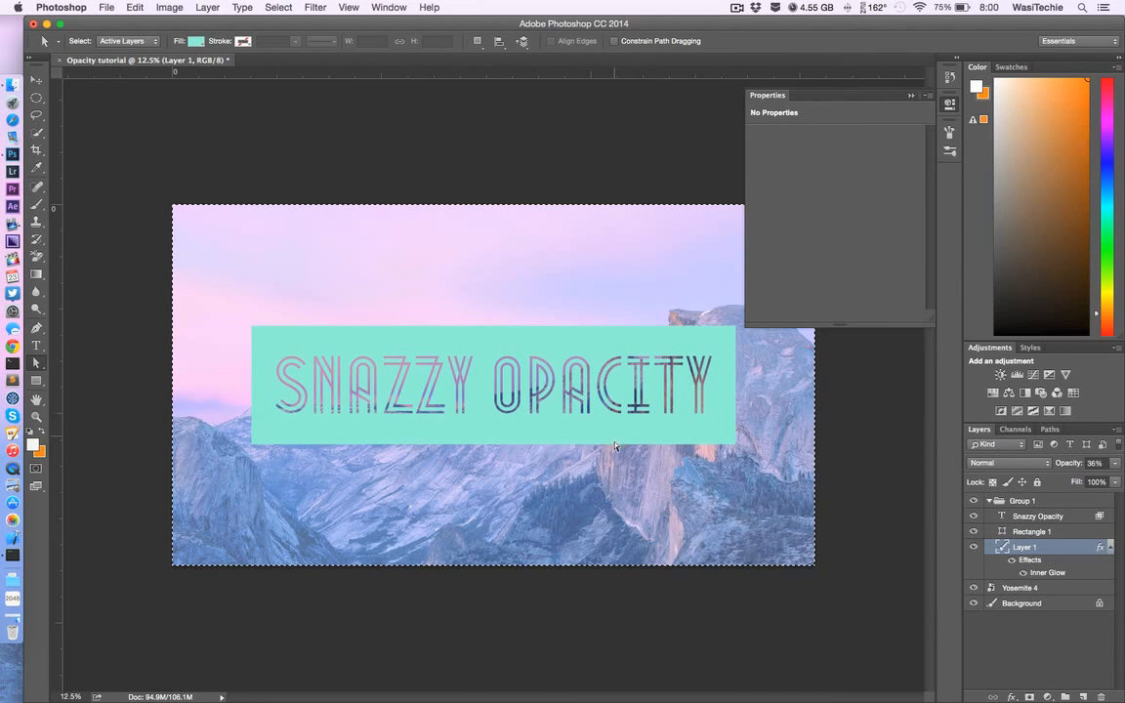